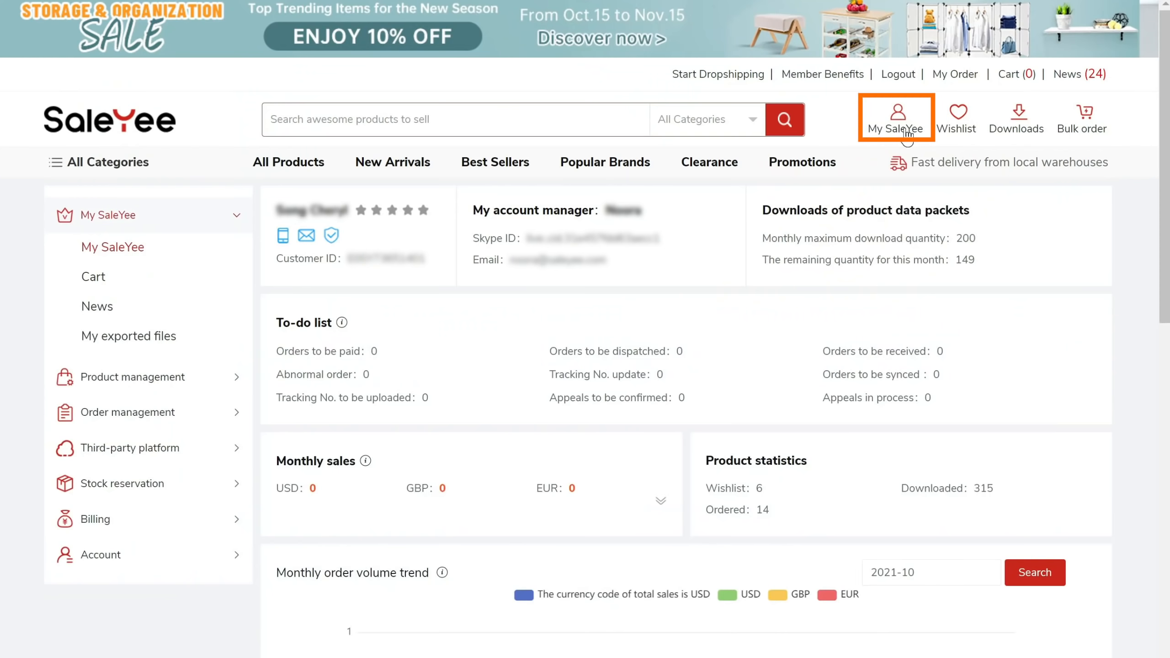
- Add the Shopify store "ipetland" under the third-party platform sync authorization, authorize it and obtain the authorization
left_click(140, 454)
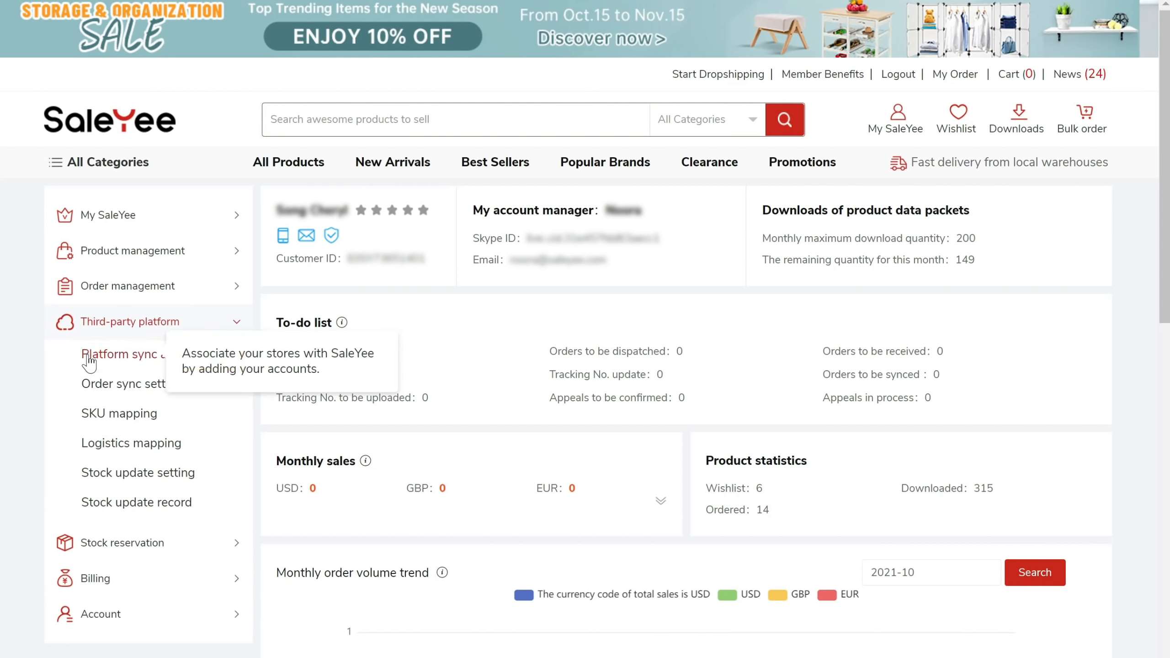
left_click(87, 358)
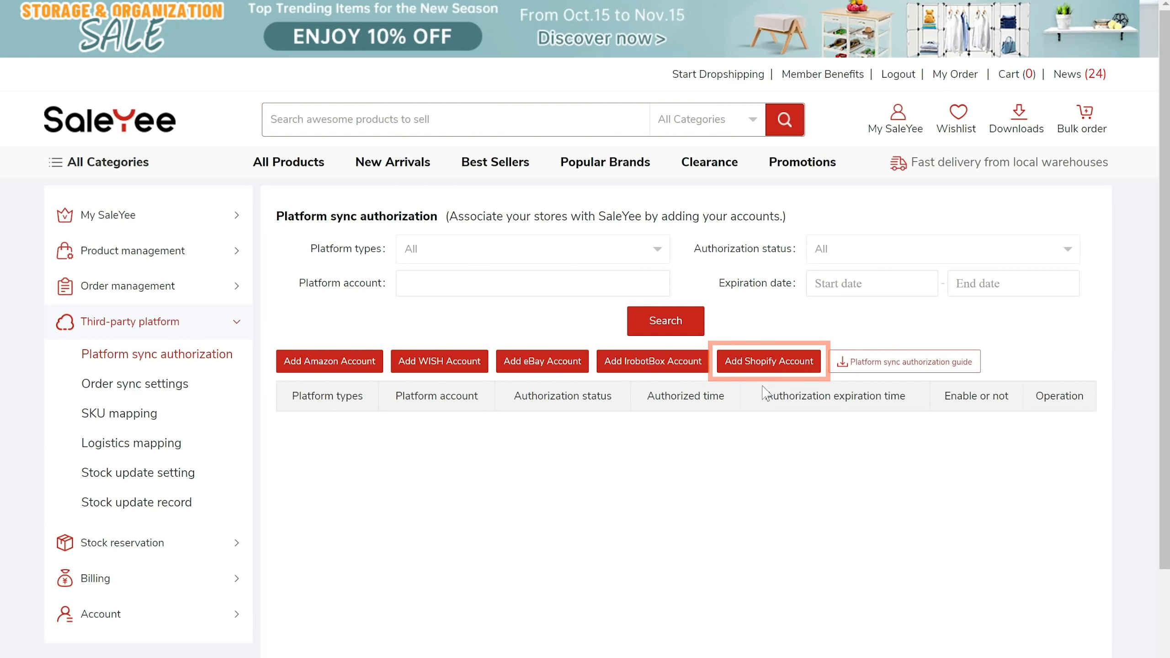
left_click(775, 369)
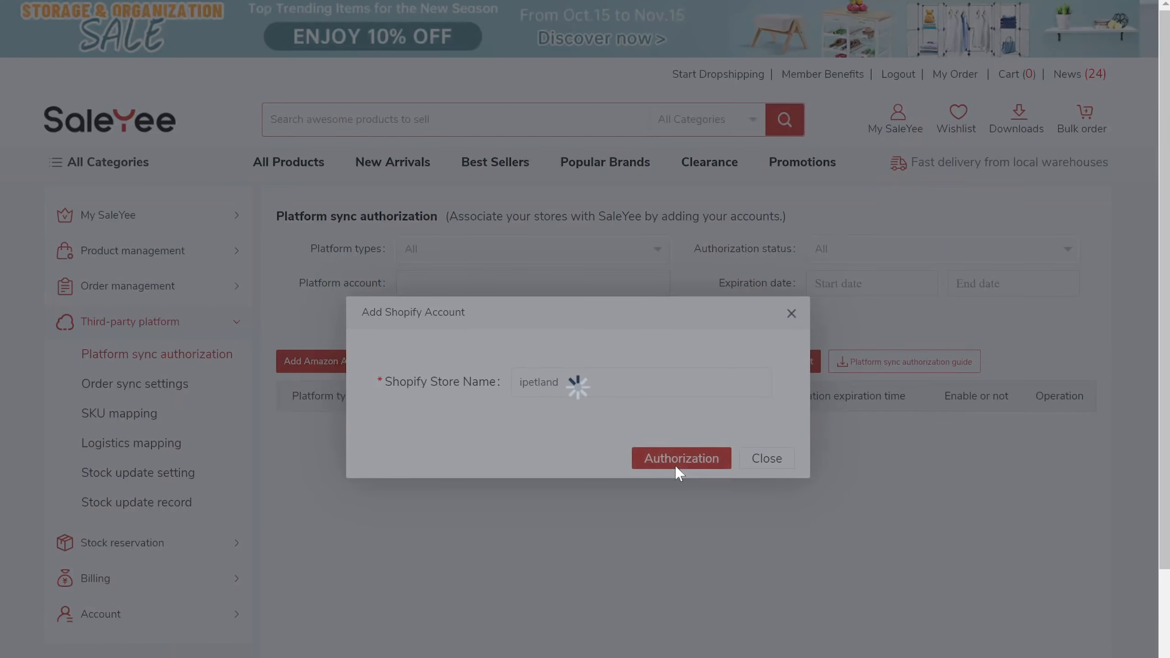
left_click(675, 461)
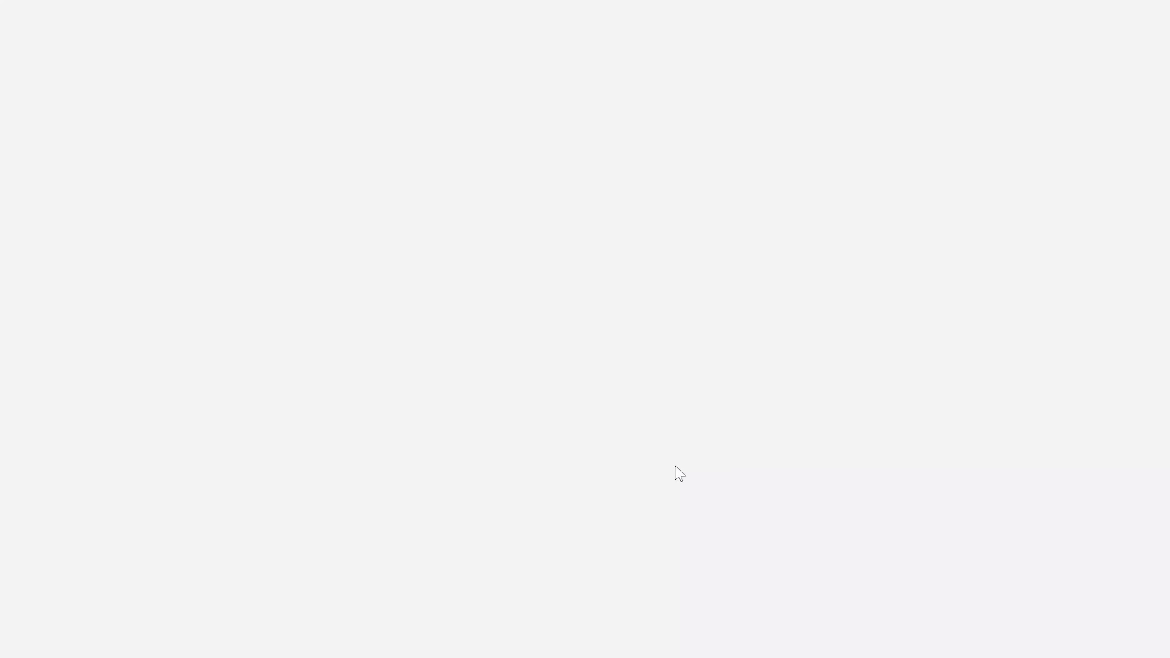
left_click(906, 646)
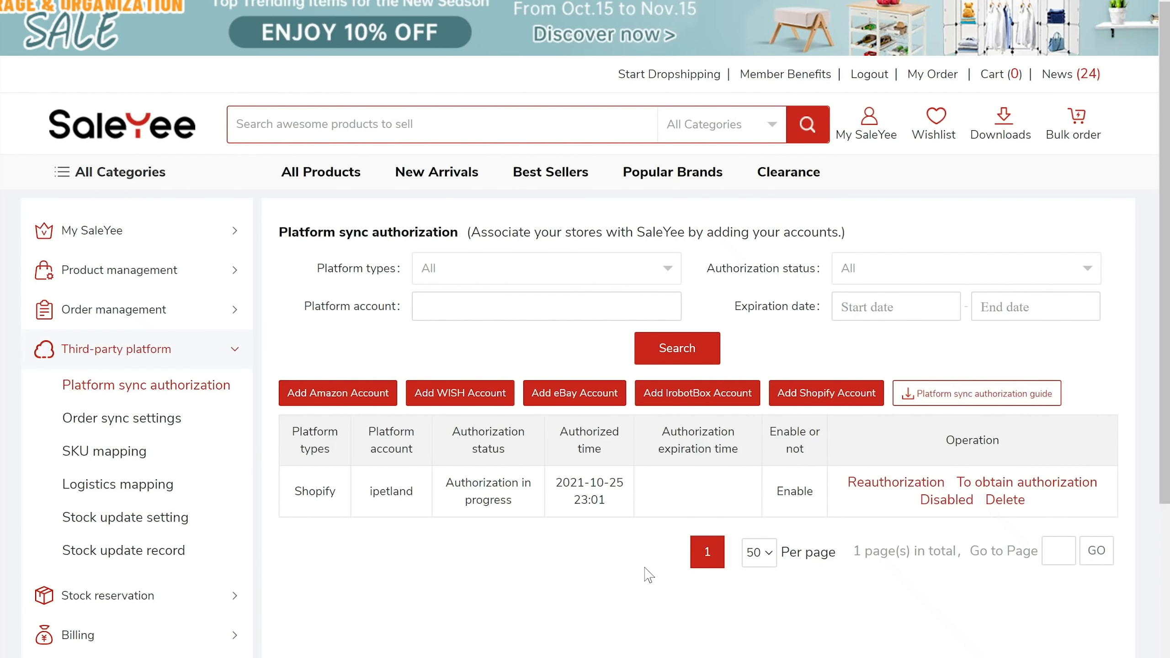
left_click(1052, 484)
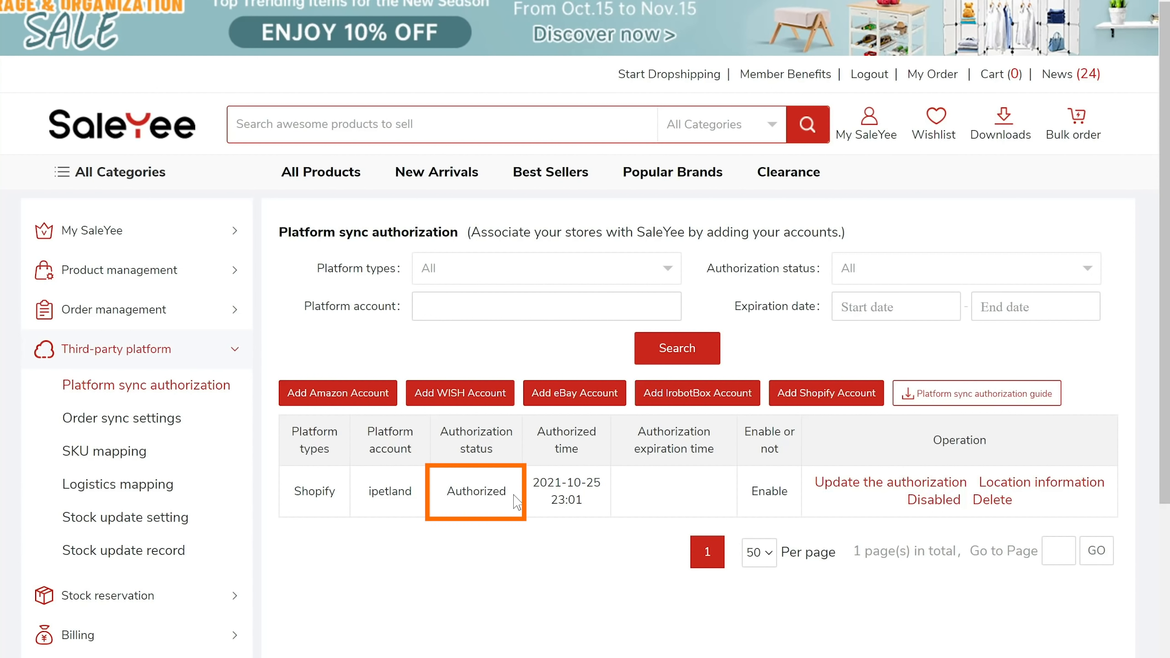
- Sync the location information of the authorized ipetland store and set the US location as default
left_click(1060, 483)
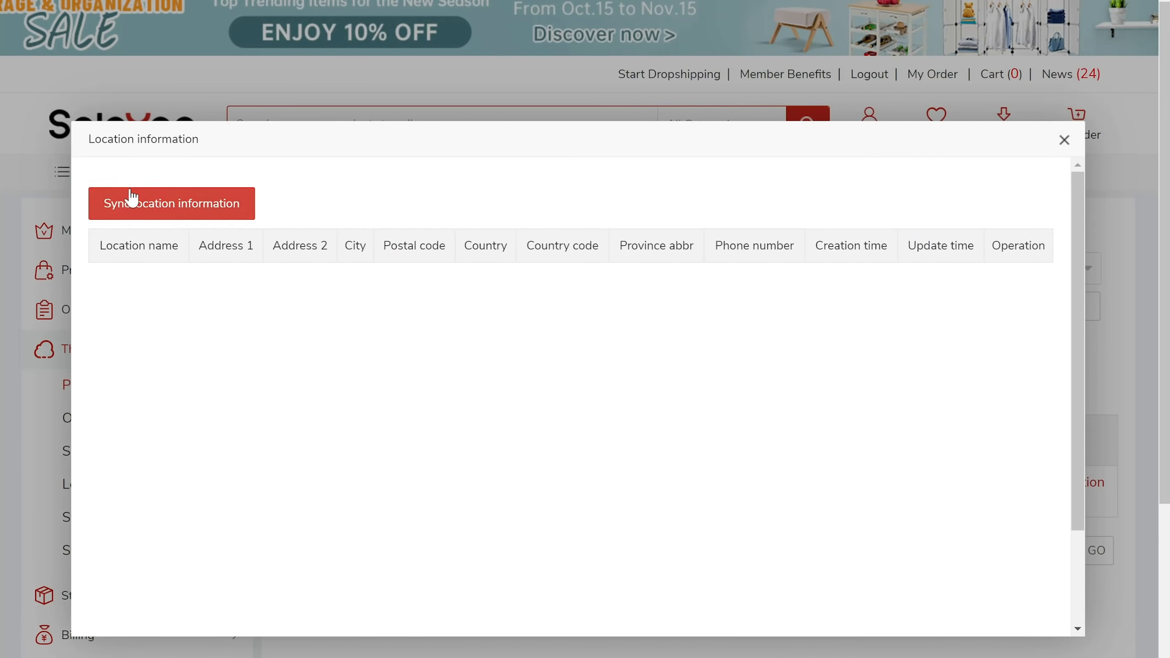
left_click(140, 206)
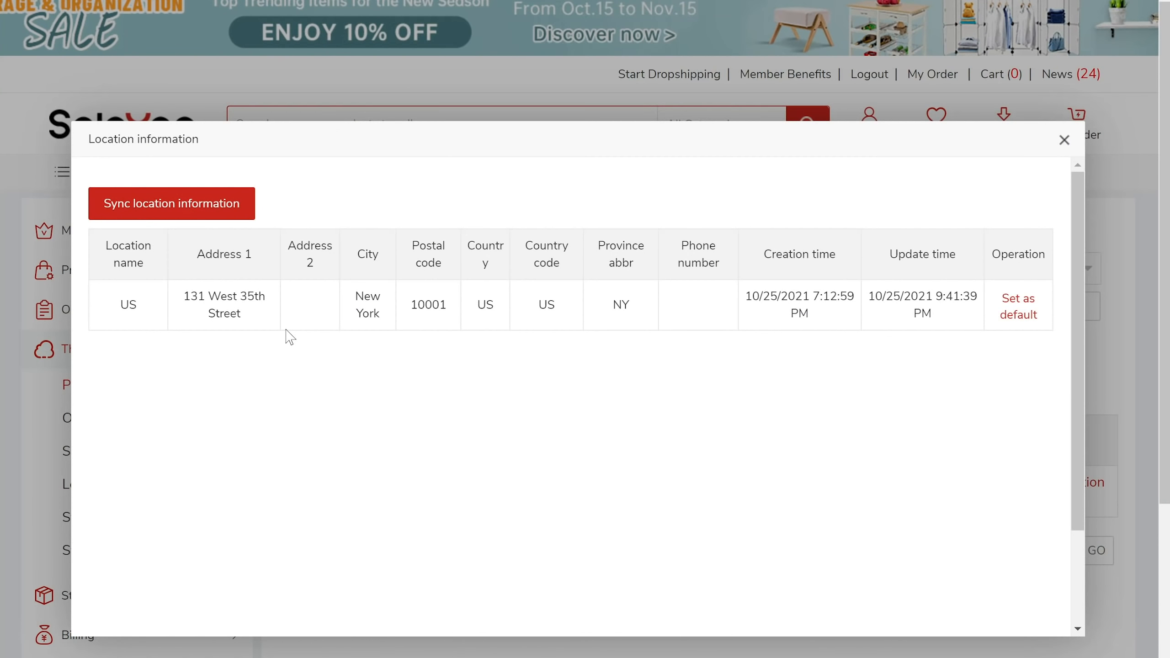
left_click(1015, 318)
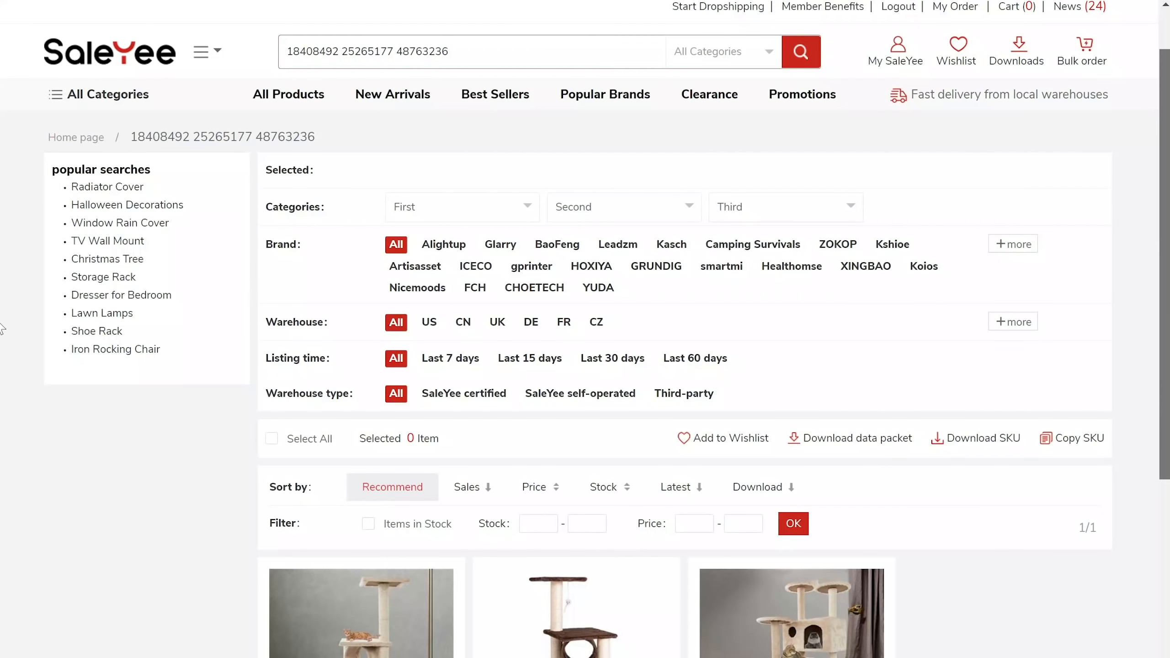
- Open the brown 36" cat tower, SKU 18408492, from the search results and download its product data packet
scroll(2, 378, "down", 2)
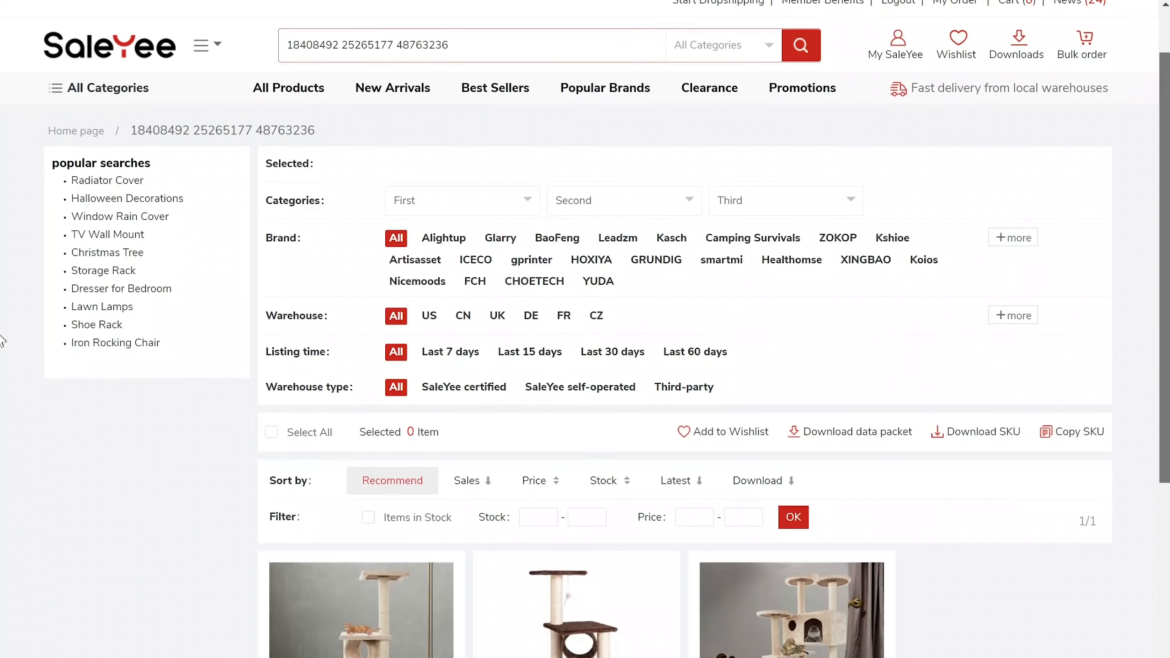
scroll(3, 378, "down", 3)
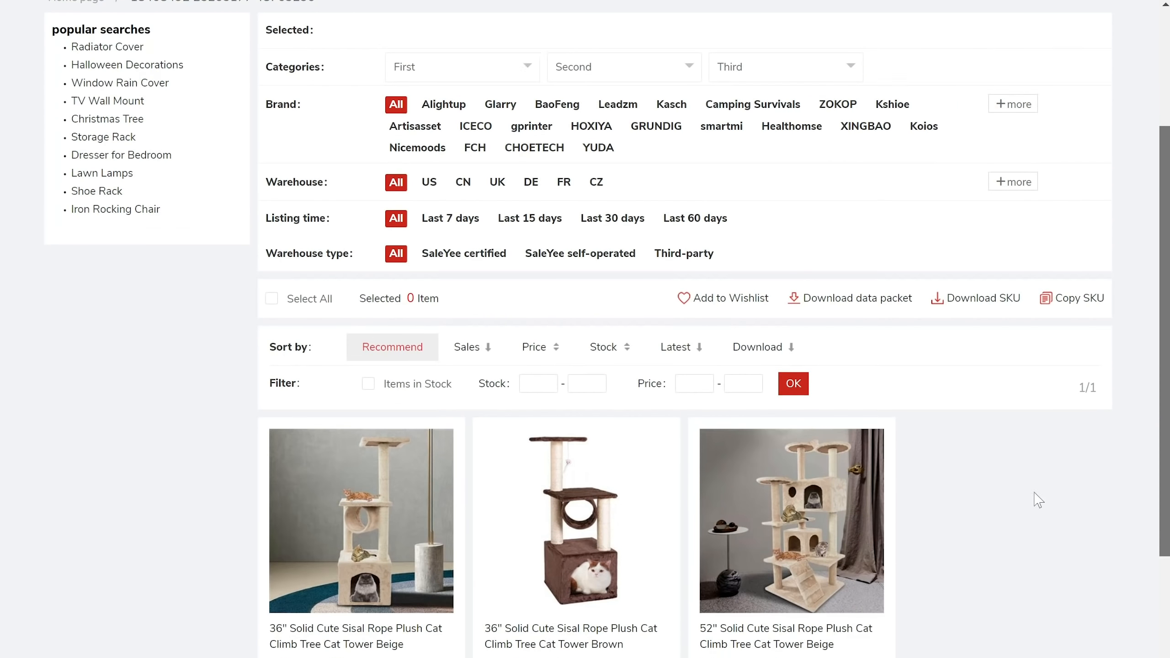
scroll(589, 504, "down", 1)
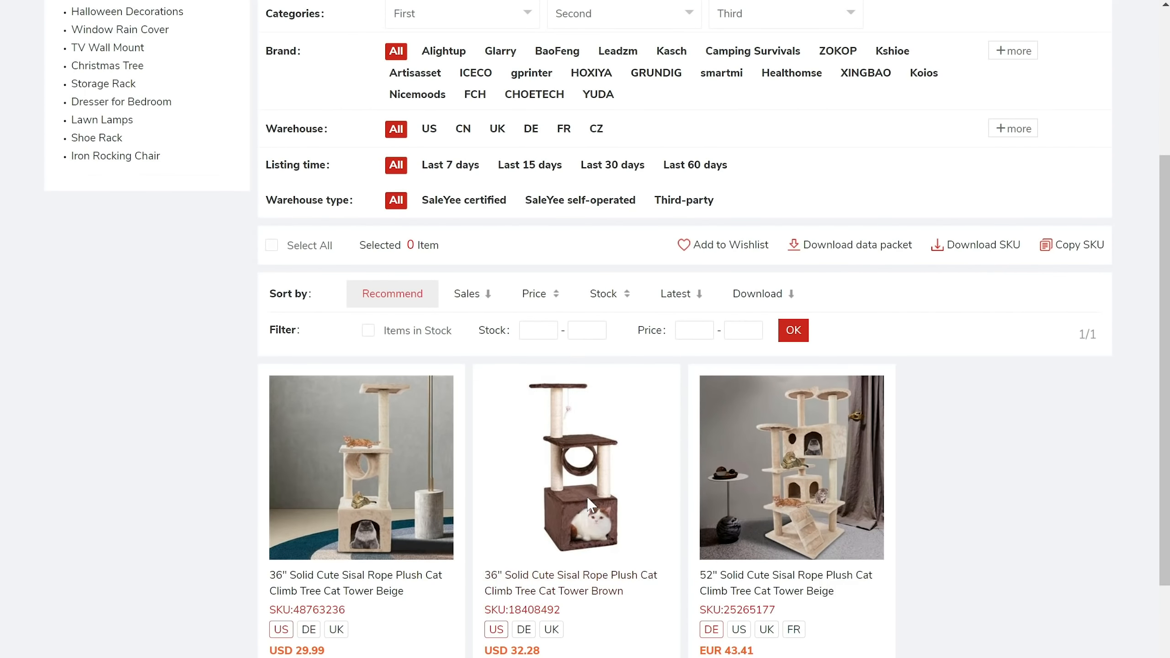
left_click(591, 505)
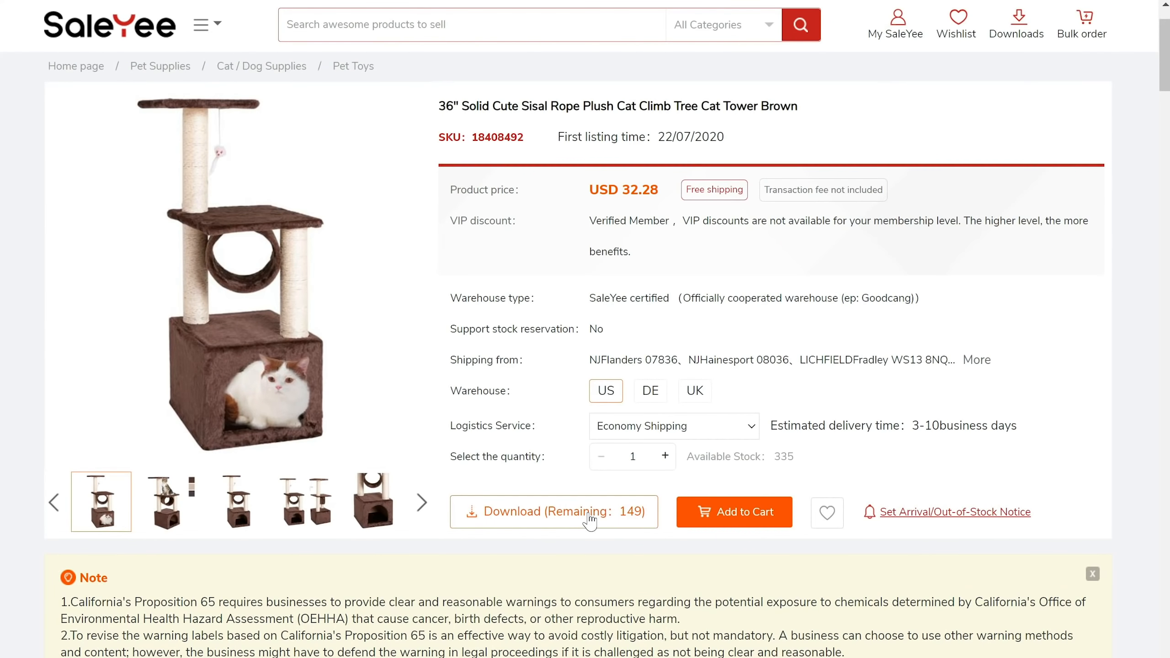
left_click(589, 515)
left_click(604, 434)
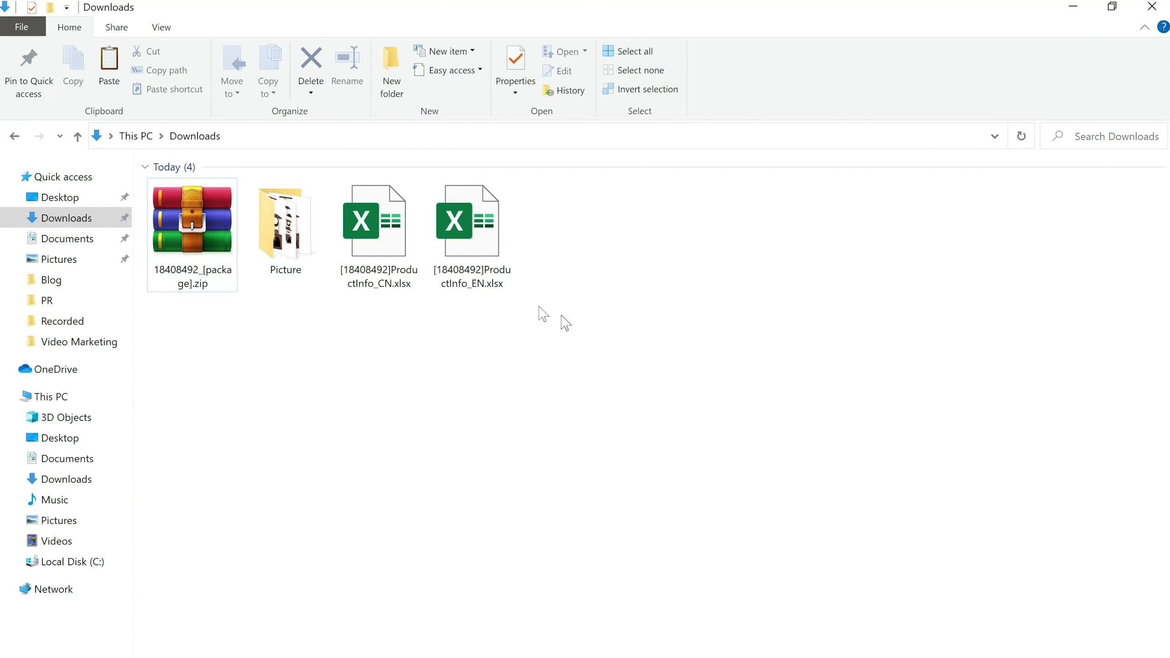
- Open the downloaded [18408492]ProductInfo_EN.xlsx in Excel and examine its title and description columns
left_click(492, 288)
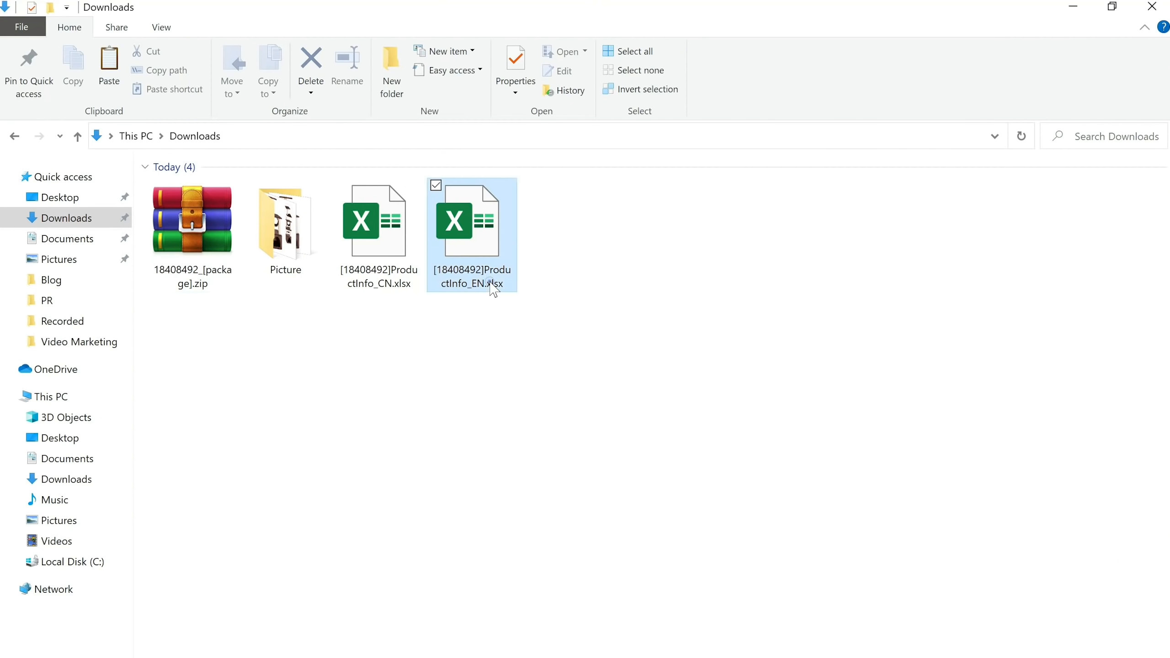
double_click(493, 289)
key("alt")
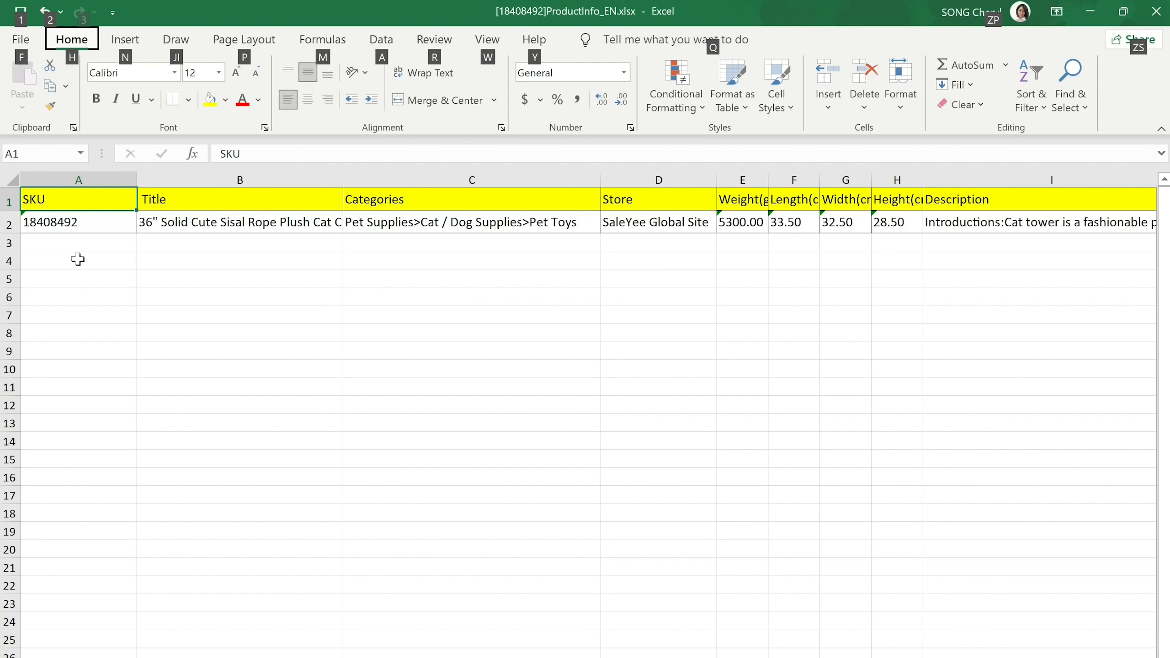
left_click(233, 199)
left_click(954, 204)
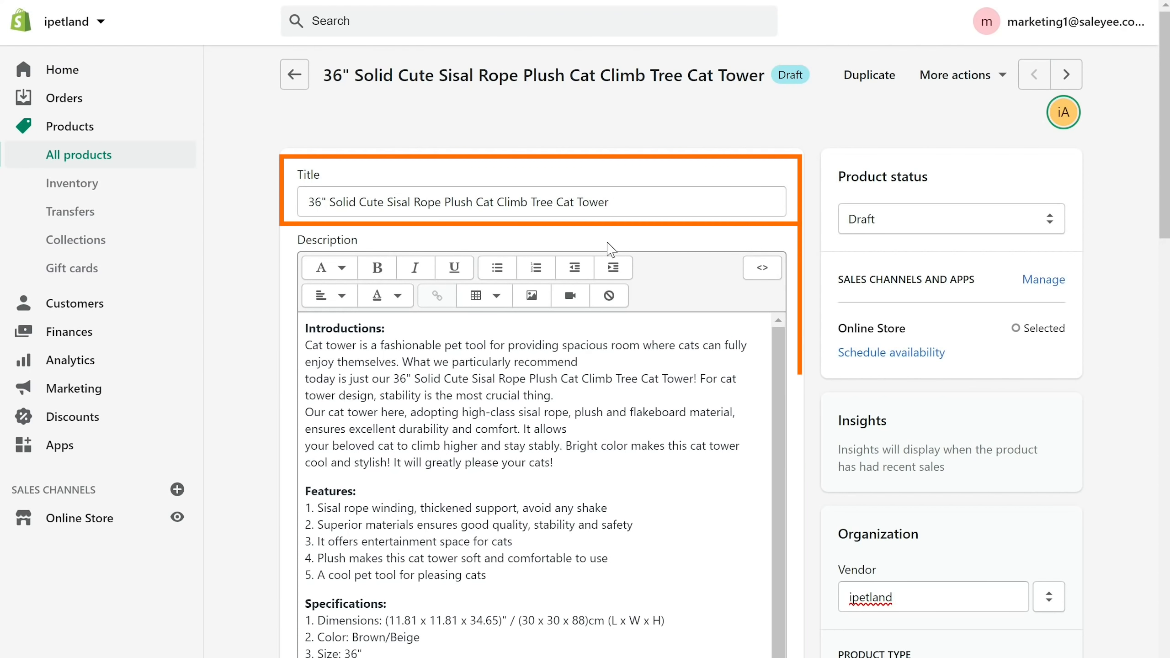
- In Shopify, examine the cat tower's draft product listing, including its media, pricing, cost per item, SKU, barcode and stock quantity
scroll(481, 506, "down", 9)
left_click(479, 521)
scroll(483, 542, "down", 10)
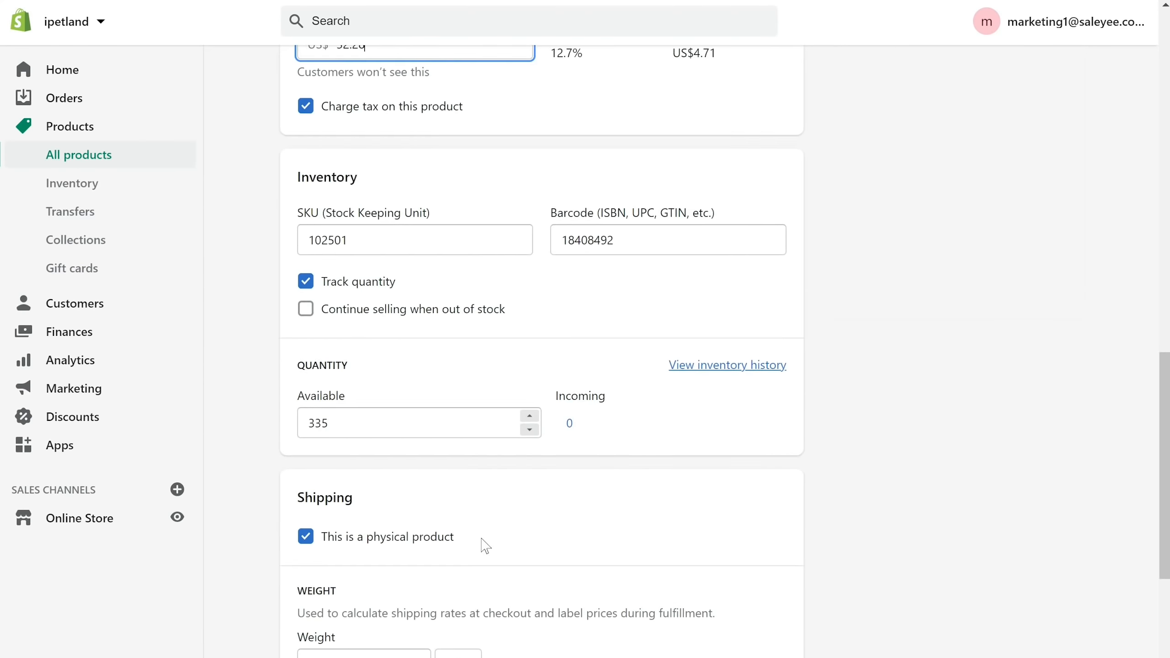
left_click(384, 550)
left_click(593, 542)
scroll(598, 548, "up", 10)
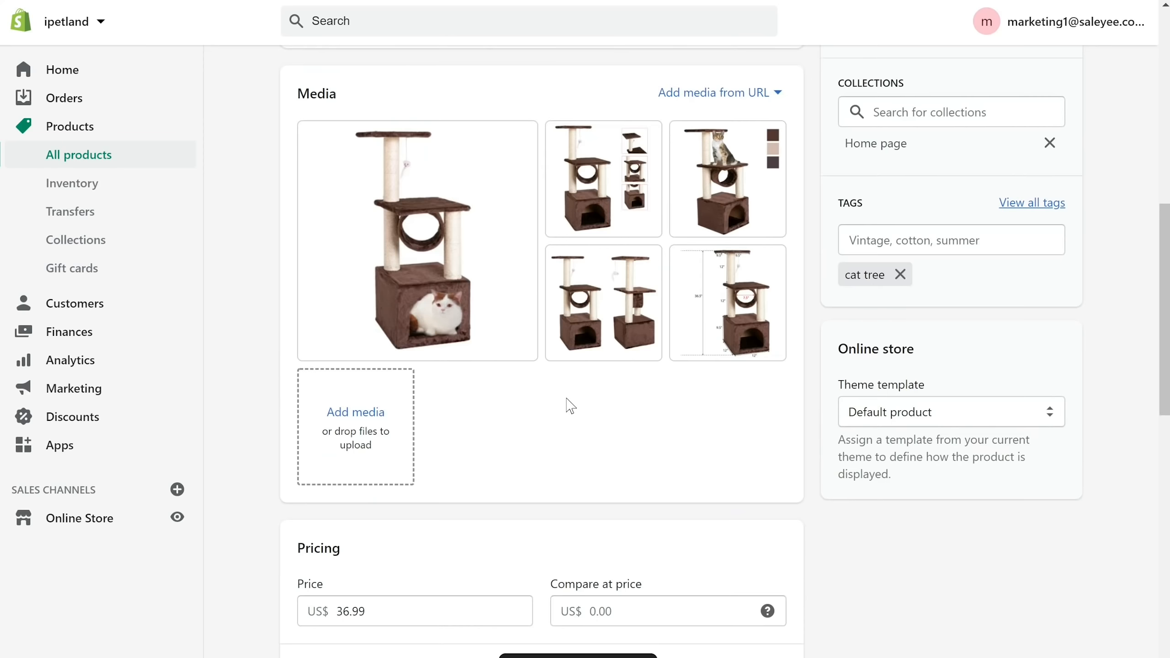
scroll(567, 404, "down", 5)
scroll(507, 436, "down", 5)
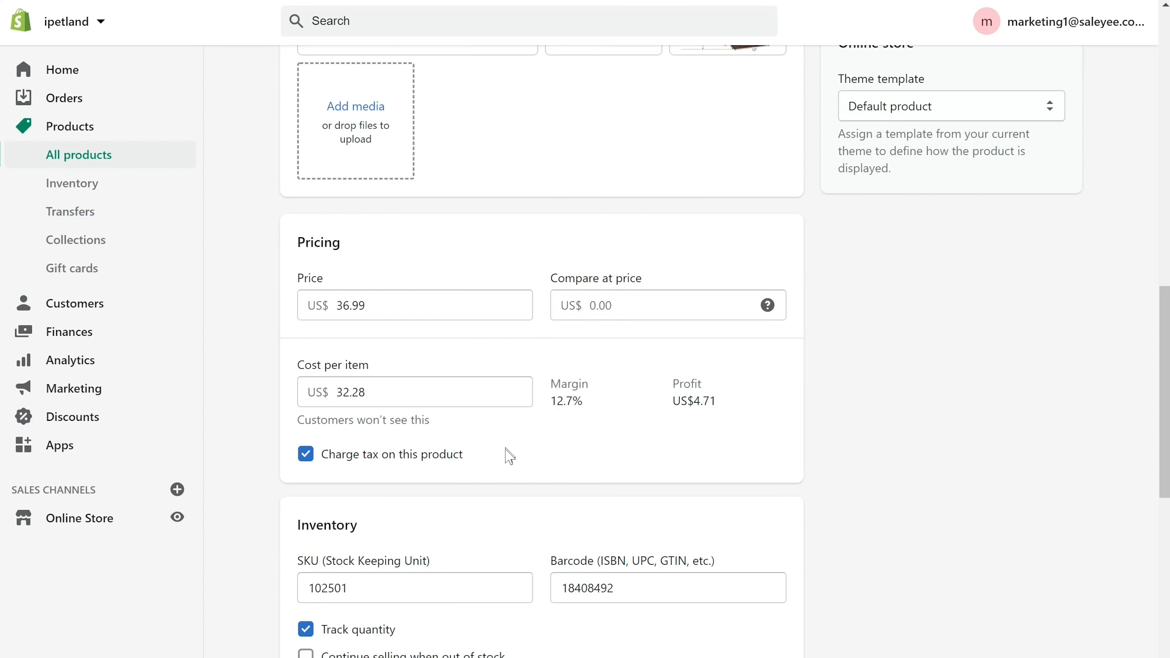
left_click(350, 430)
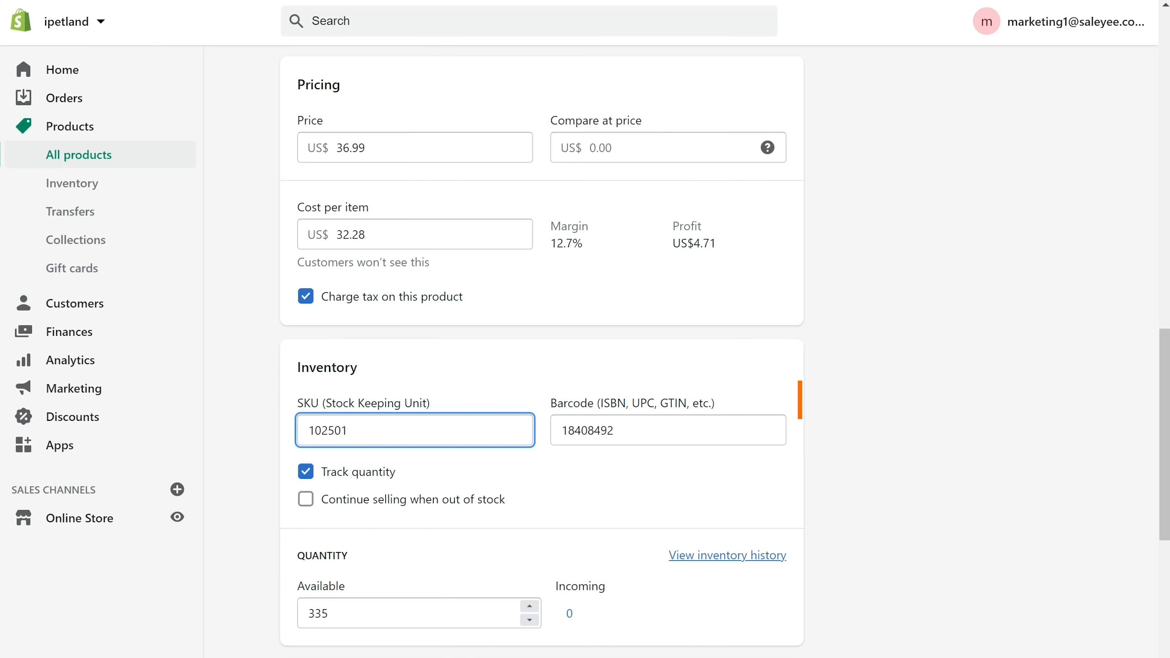
left_click(619, 431)
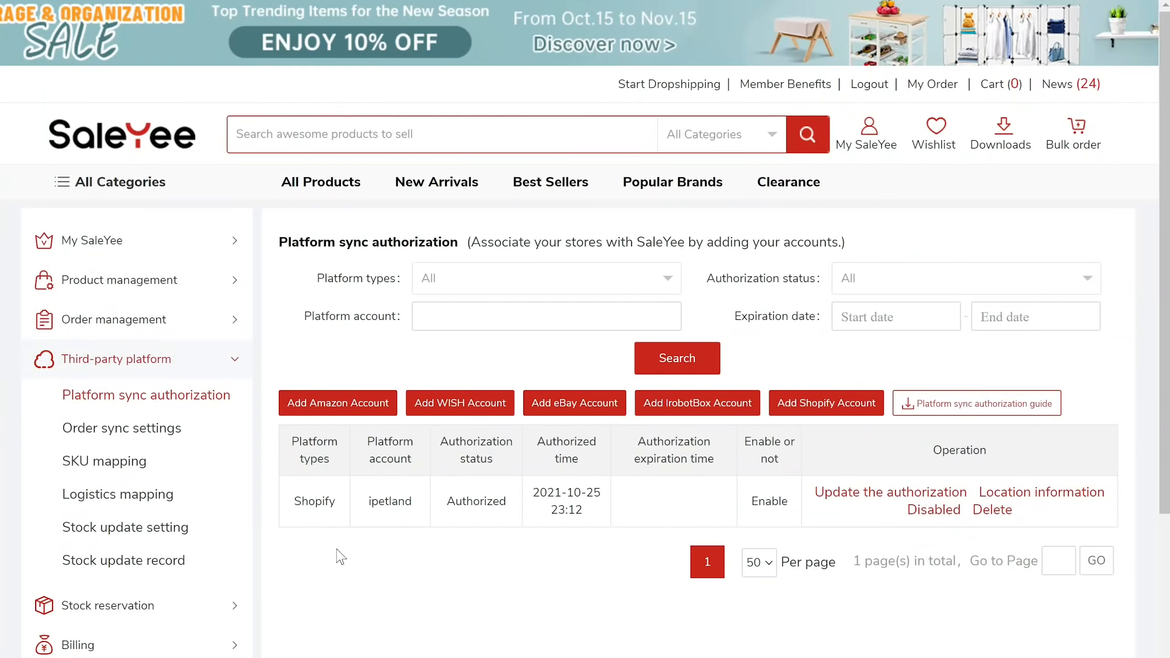
- Start a SKU mapping in SaleYee for Shopify account ipetland with platform SKU 102501 and the SaleYee Global Site
left_click(119, 469)
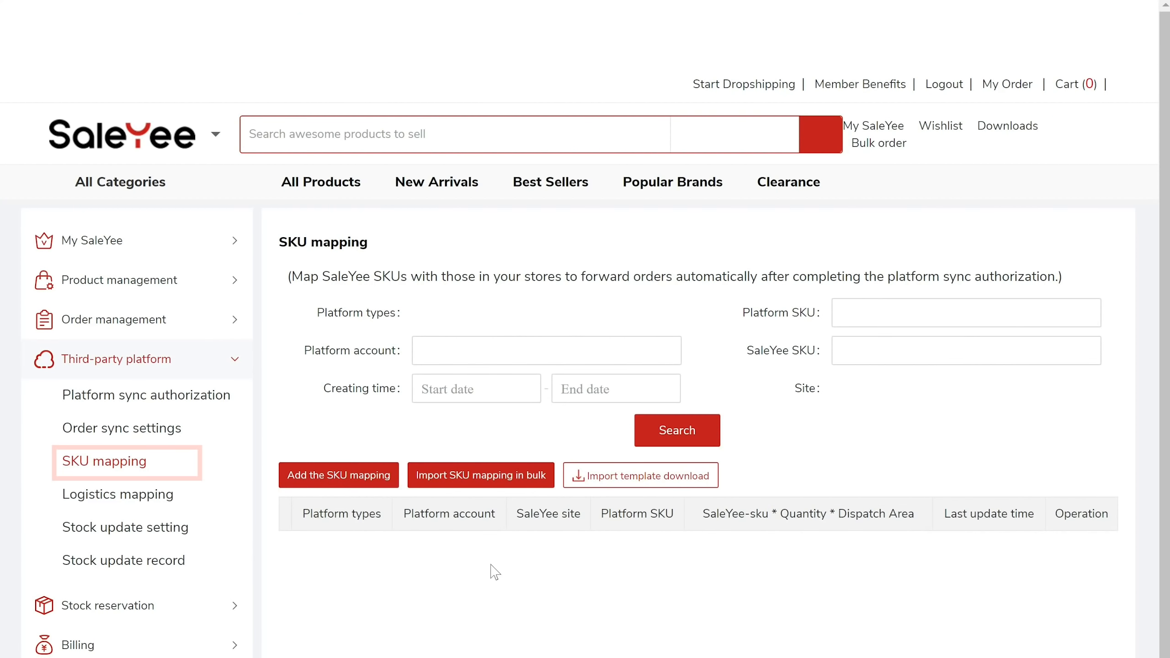
left_click(375, 476)
left_click(430, 197)
scroll(452, 321, "down", 3)
left_click(452, 321)
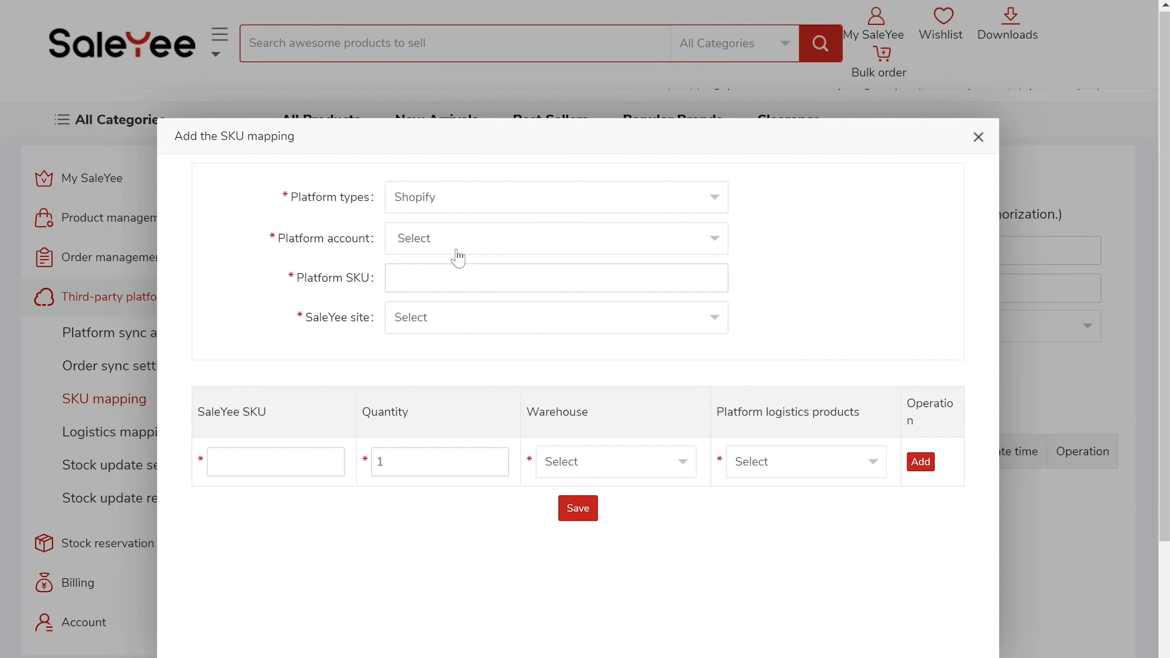
left_click(457, 251)
left_click(440, 310)
left_click(443, 276)
type("102501")
left_click(435, 321)
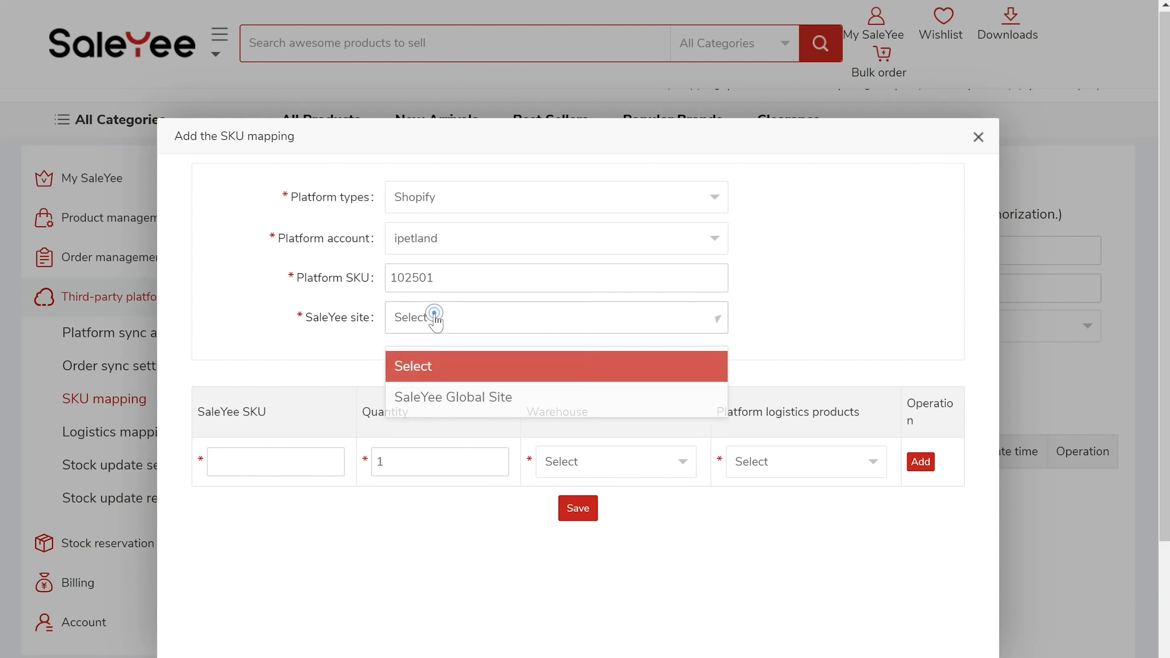
left_click(440, 397)
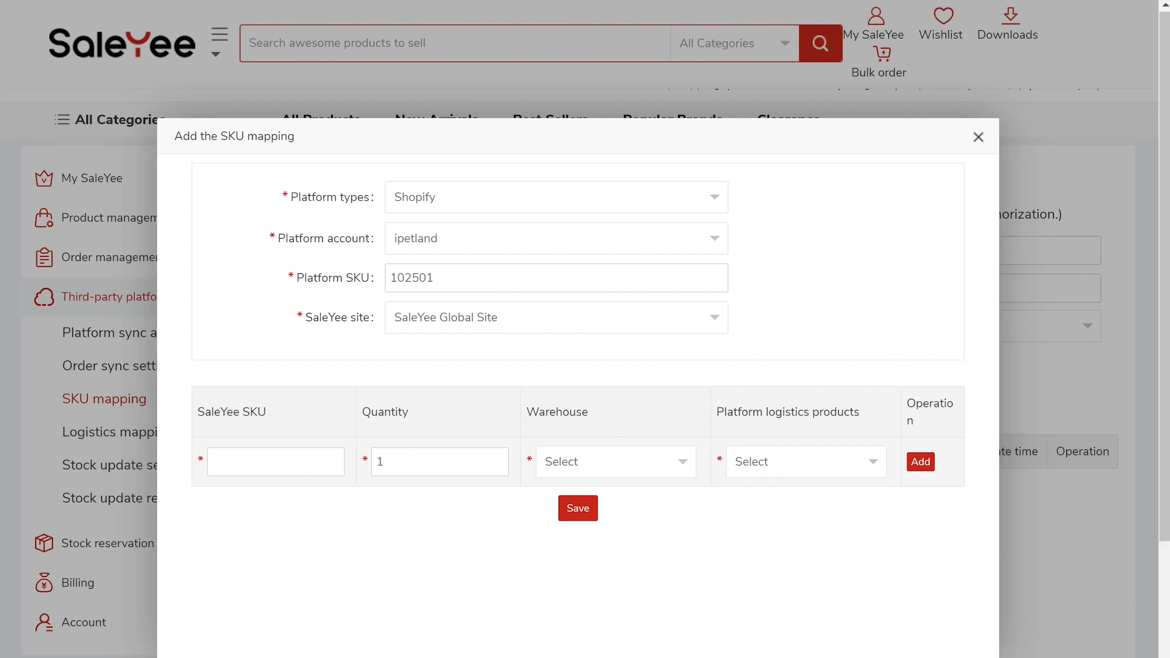
- Map it to SaleYee SKU 18408492 with the US warehouse and Economy Shipping, and save the mapping
left_click(270, 462)
type("18408492")
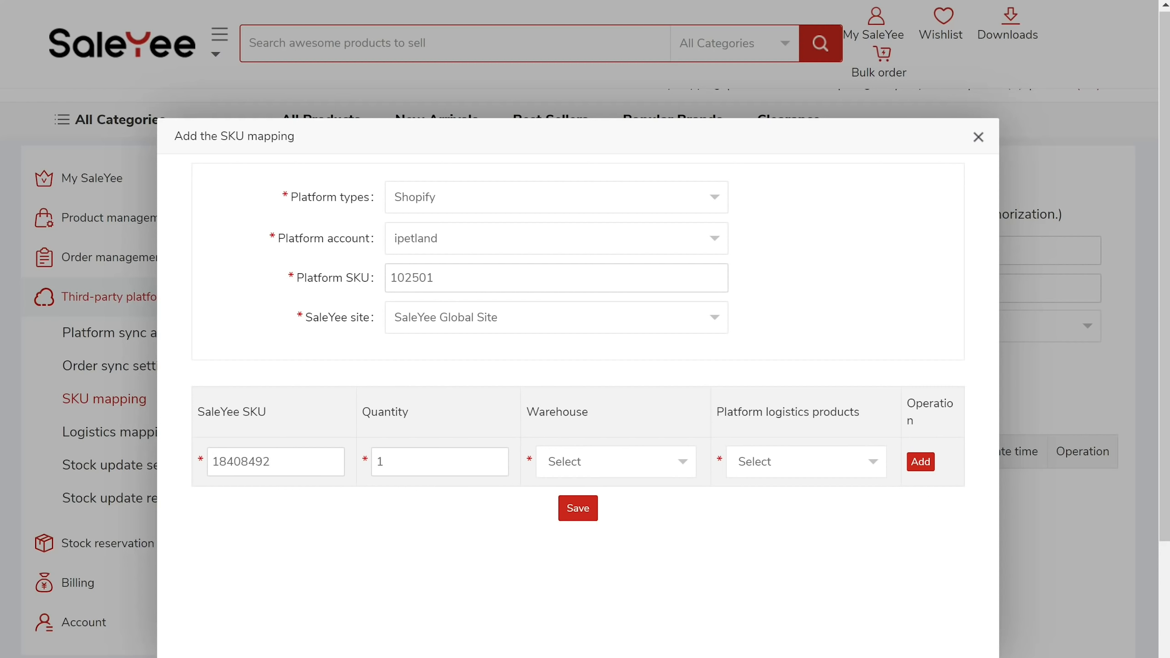
left_click(648, 473)
left_click(651, 533)
left_click(780, 463)
left_click(785, 533)
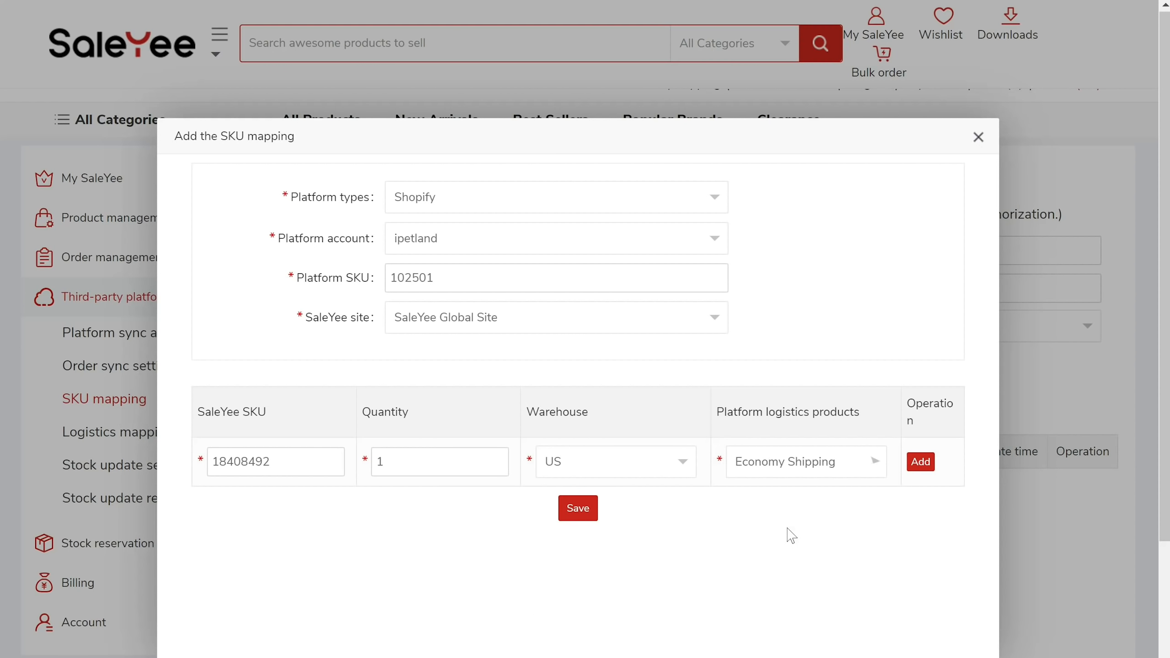
left_click(575, 509)
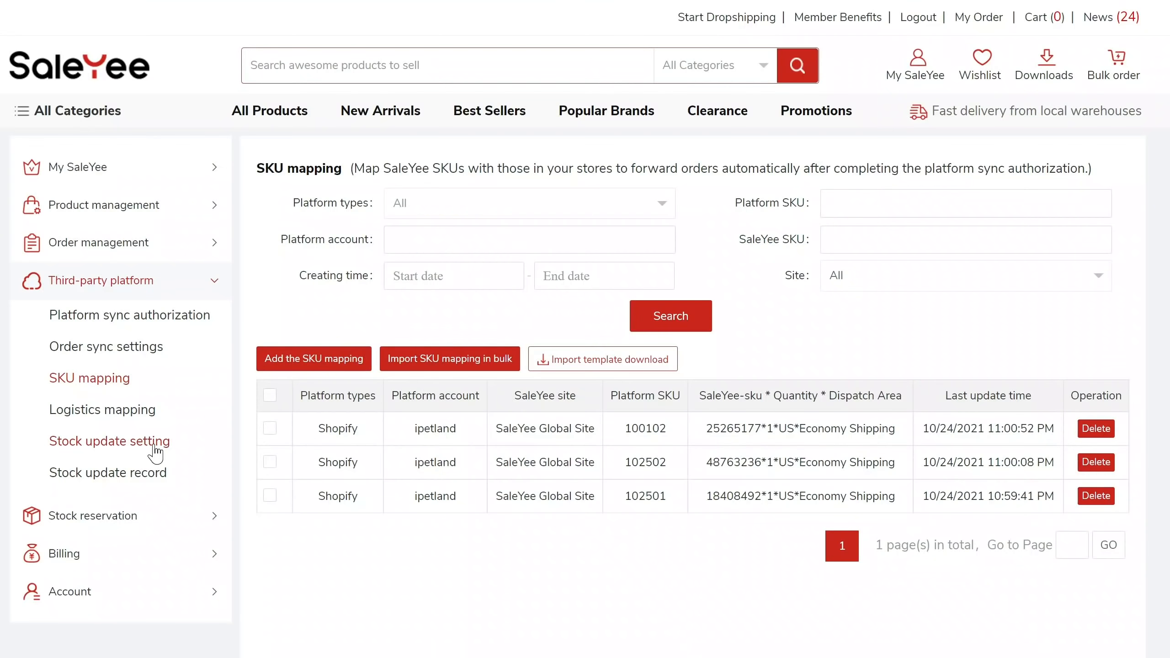
- Create a stock update rule named "Rule 1" that updates an actual stock of 10–50 pieces to 10
left_click(154, 444)
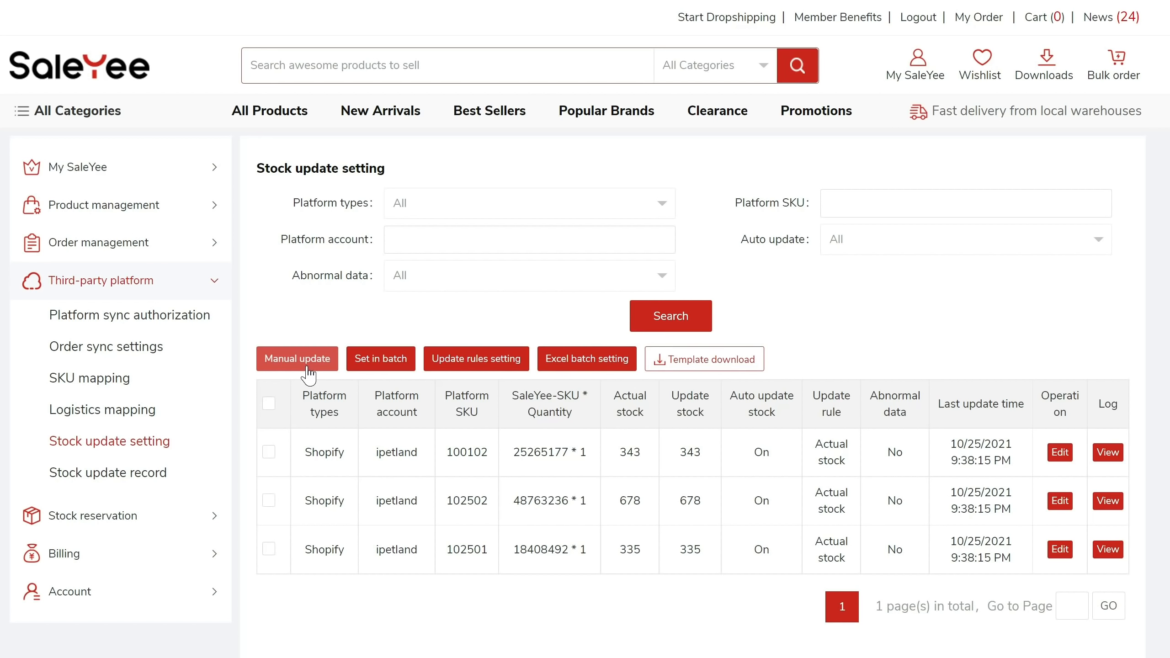
left_click(478, 362)
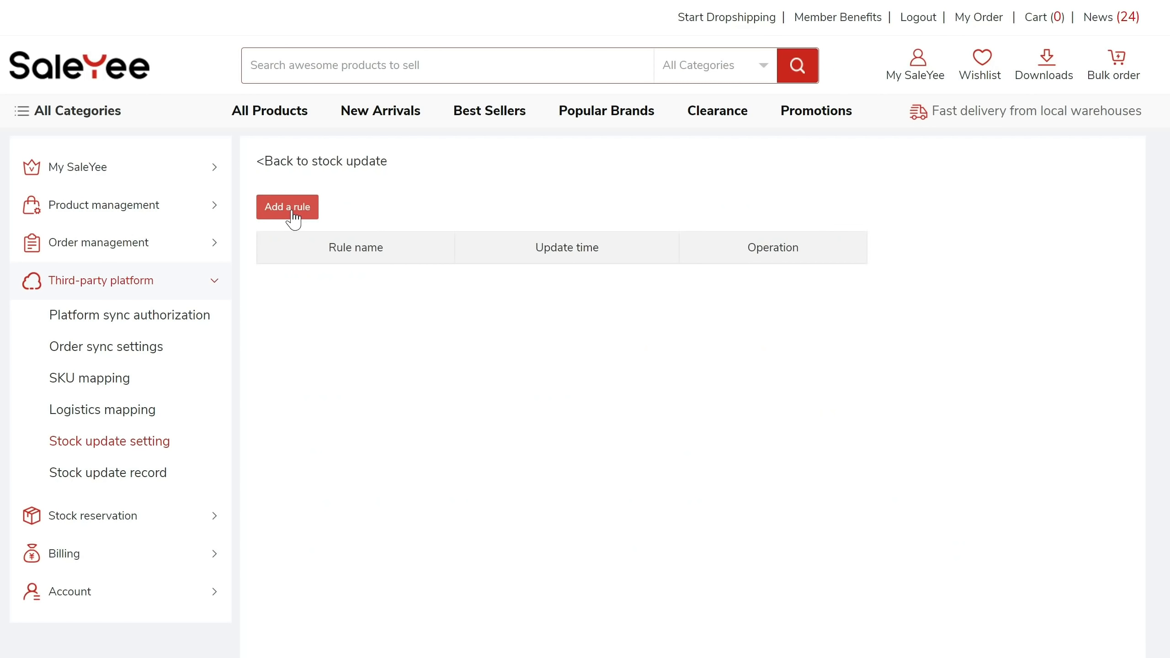
left_click(292, 213)
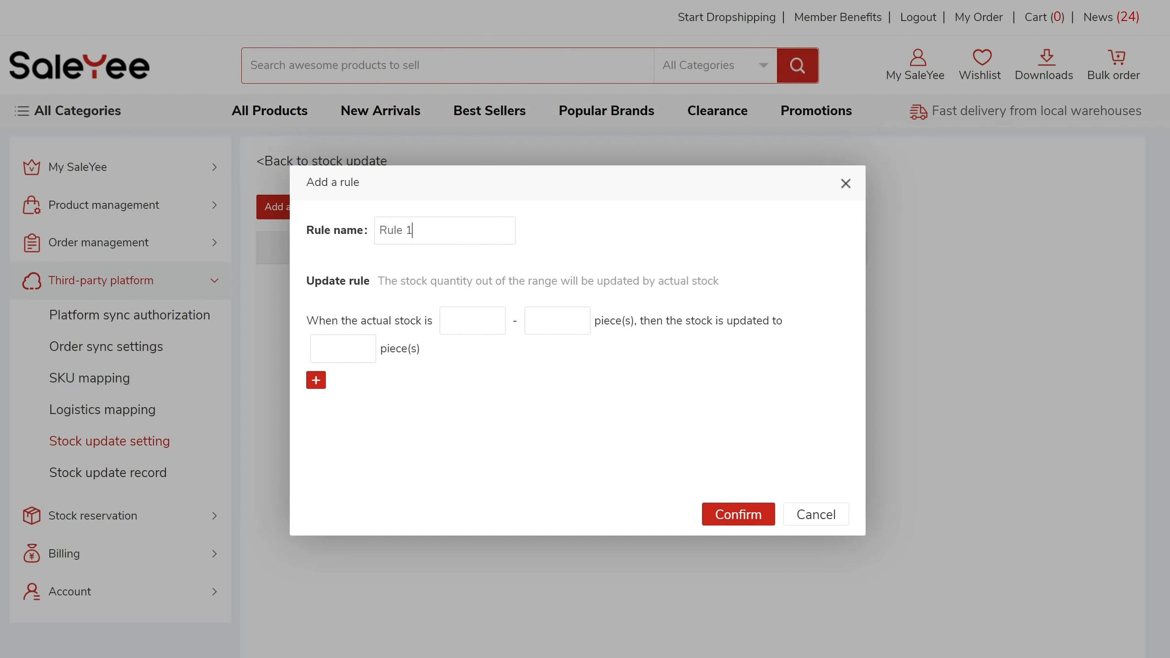
left_click(468, 322)
left_click(560, 320)
type("50")
left_click(346, 345)
type("10")
- Add a second range to the rule updating 0–9 pieces to 0, confirm it and return to the stock update settings
left_click(316, 380)
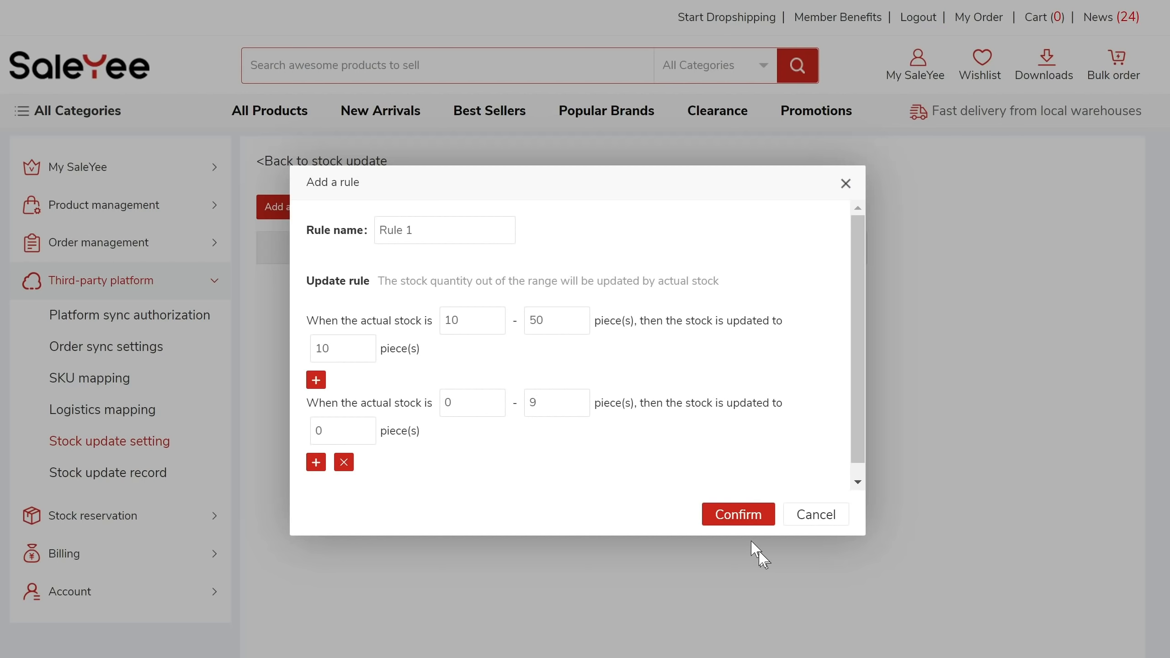
left_click(728, 513)
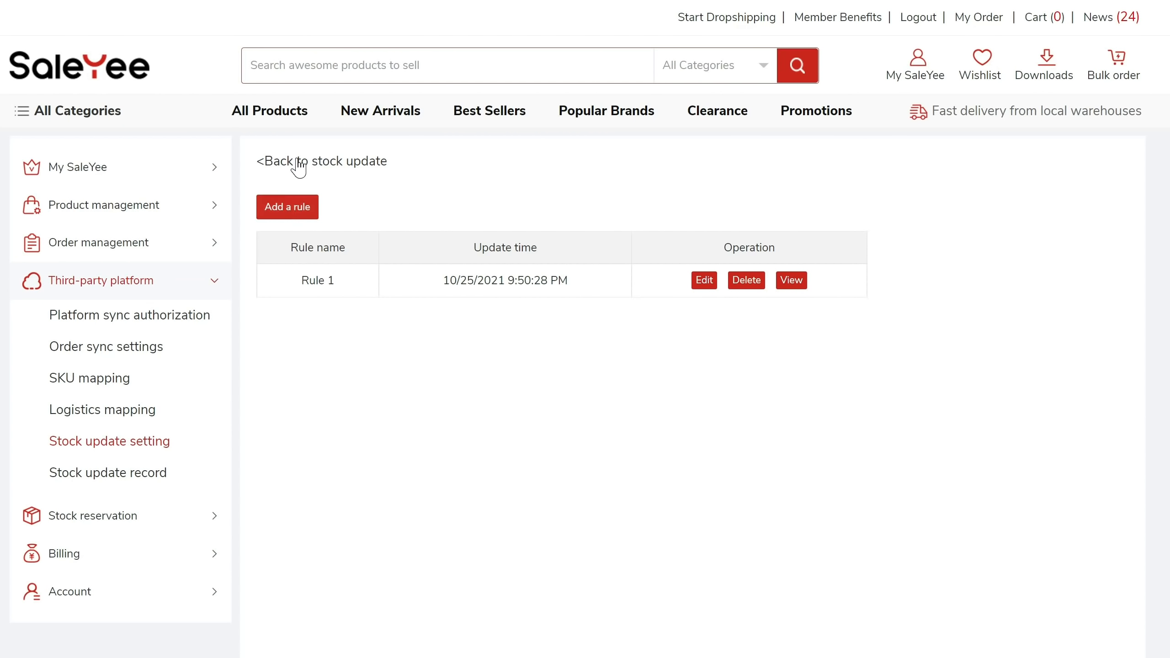
left_click(297, 163)
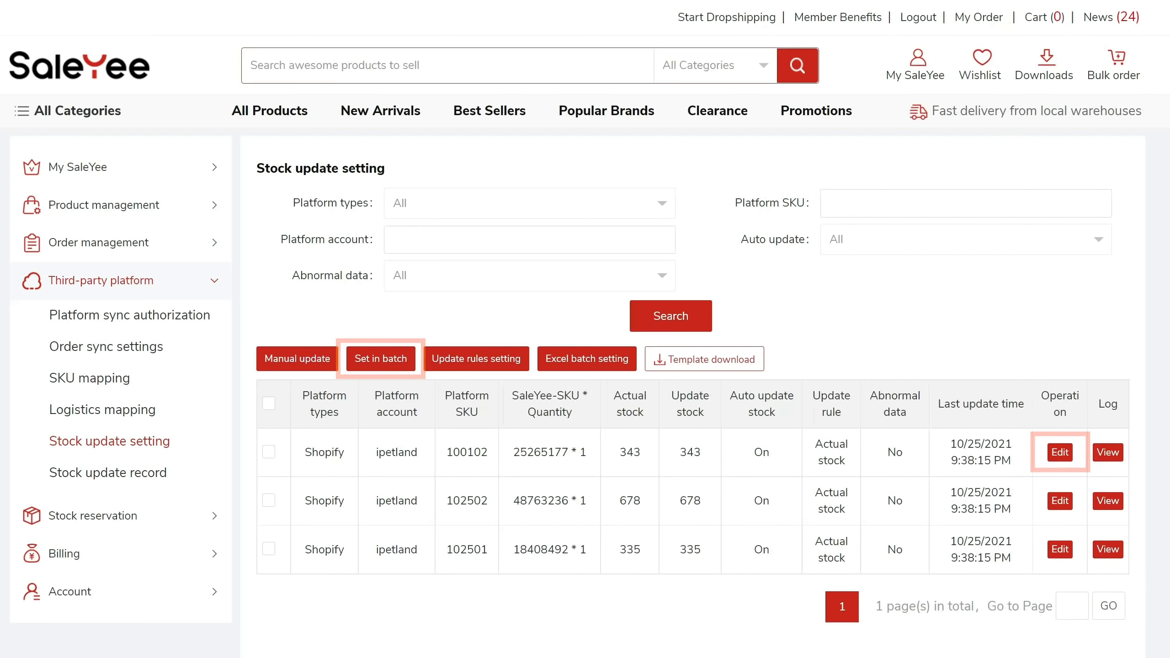
- Edit the stock update setting of platform SKU 100102 to use Rule 1 and confirm it
left_click(1059, 452)
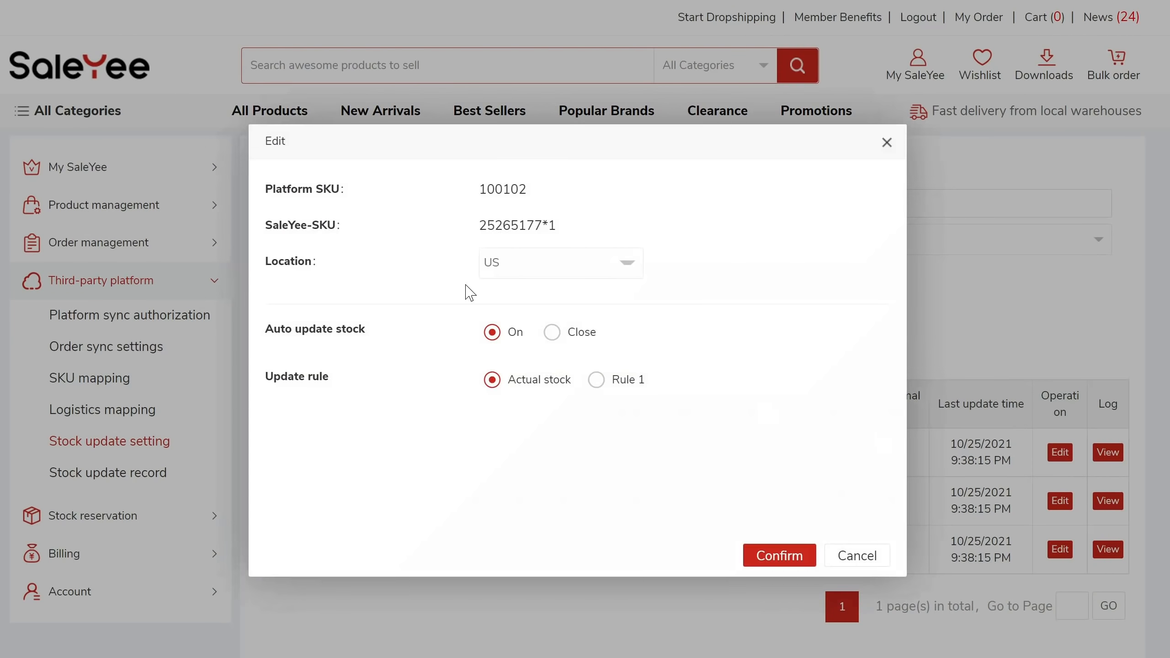
left_click(615, 387)
left_click(762, 556)
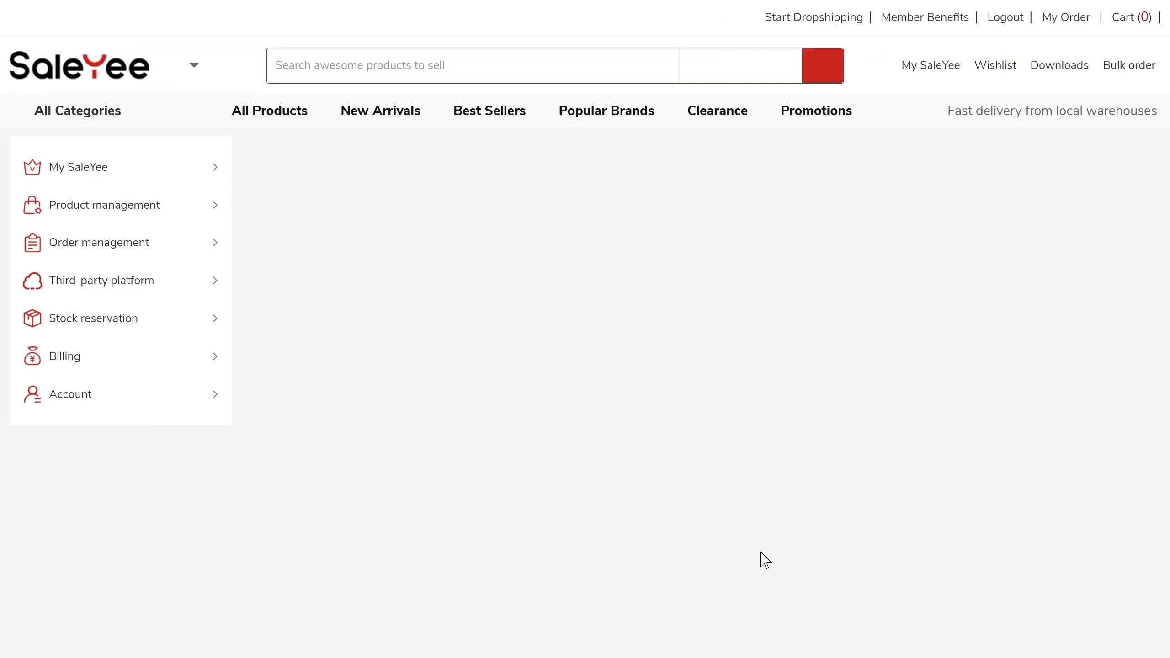
- Select all listed SKUs and apply Rule 1 to them in batch
left_click(269, 403)
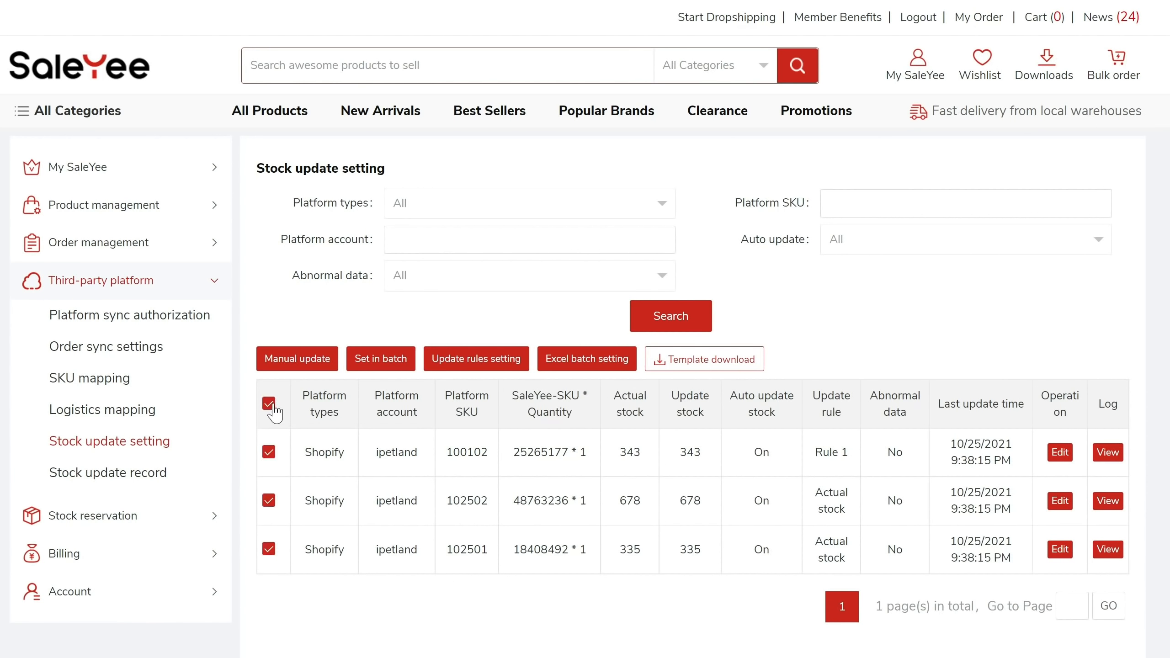
left_click(380, 359)
left_click(581, 251)
left_click(679, 297)
left_click(716, 496)
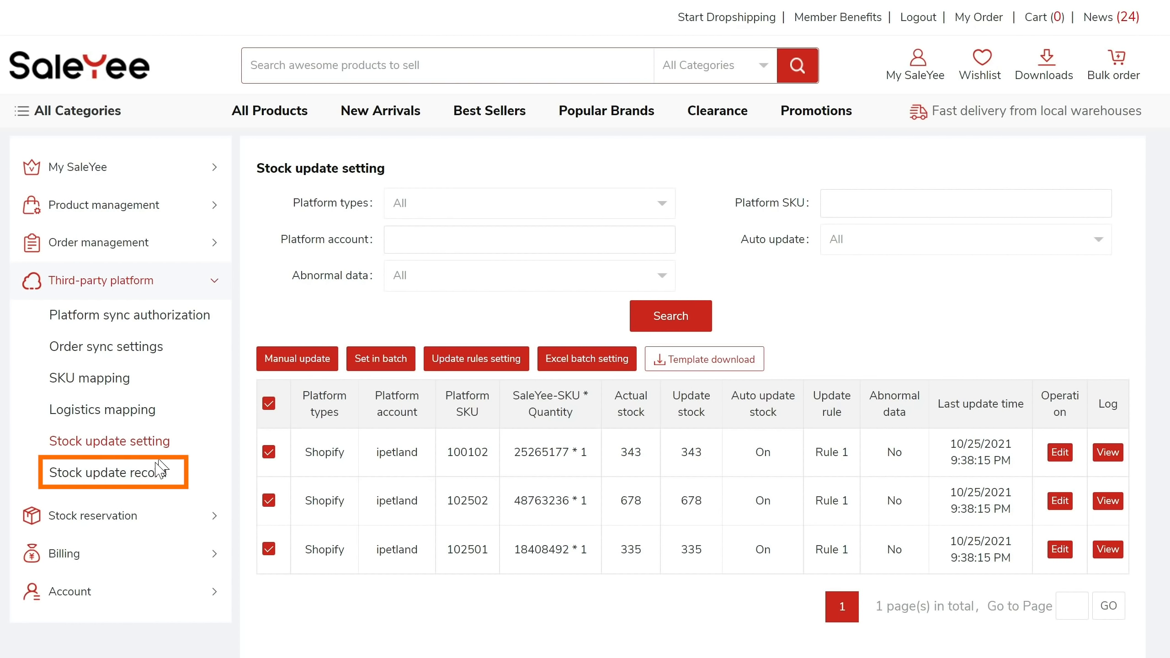
- Open the stock update record and examine the sync status of the uploaded stock updates
left_click(154, 481)
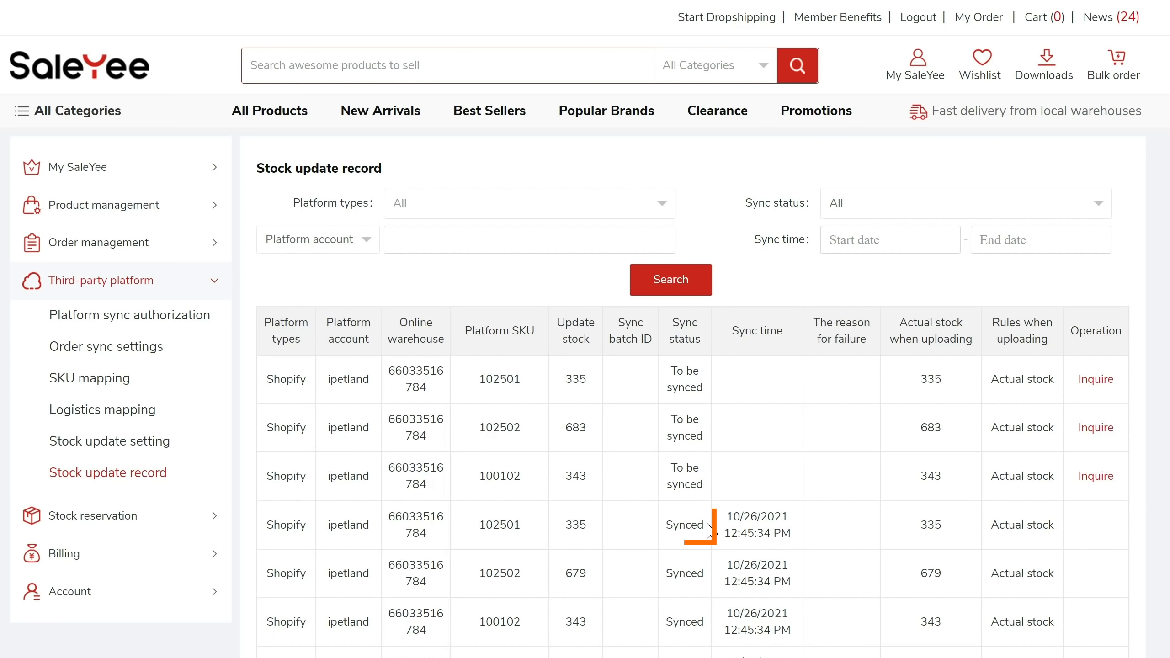
left_click_drag(706, 526, 662, 531)
left_click(679, 543)
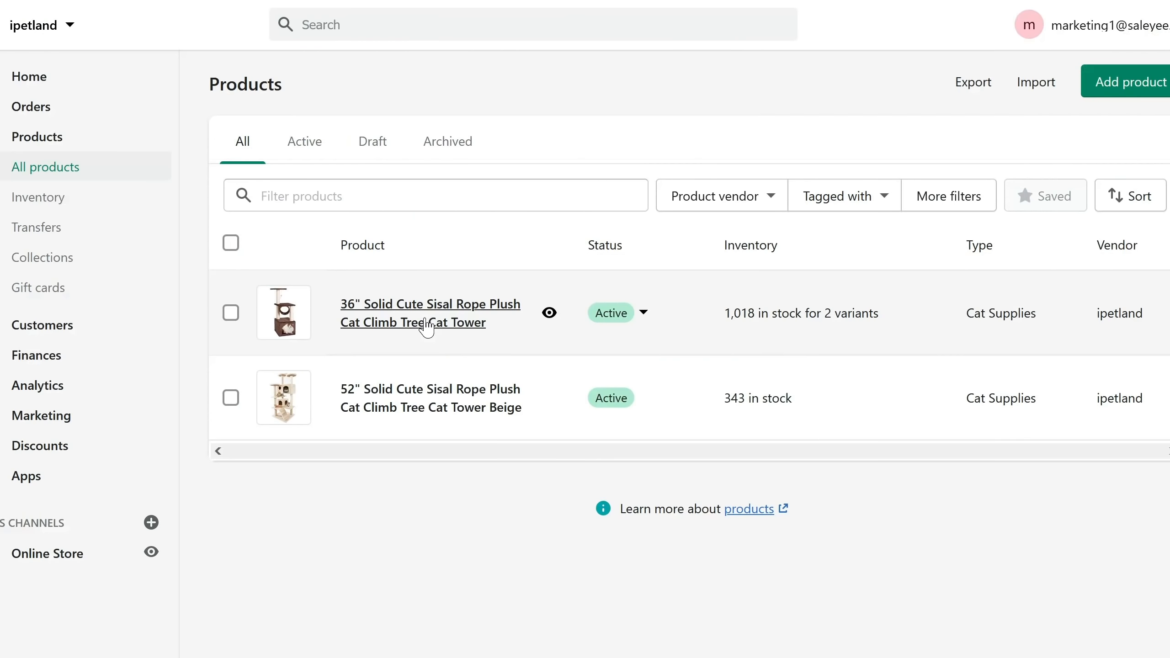
- In Shopify, open the 36" Solid Cute Sisal Rope cat tower and check the Brown variant's SKU and available quantity
left_click(426, 322)
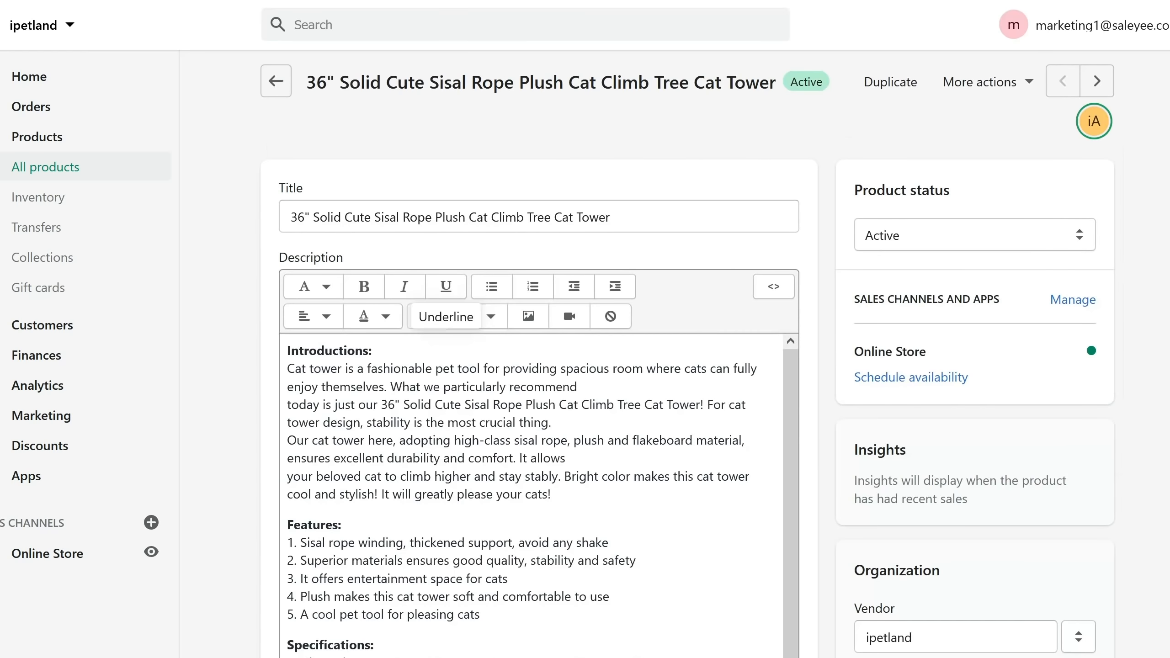
scroll(446, 350, "down", 2)
scroll(444, 534, "down", 12)
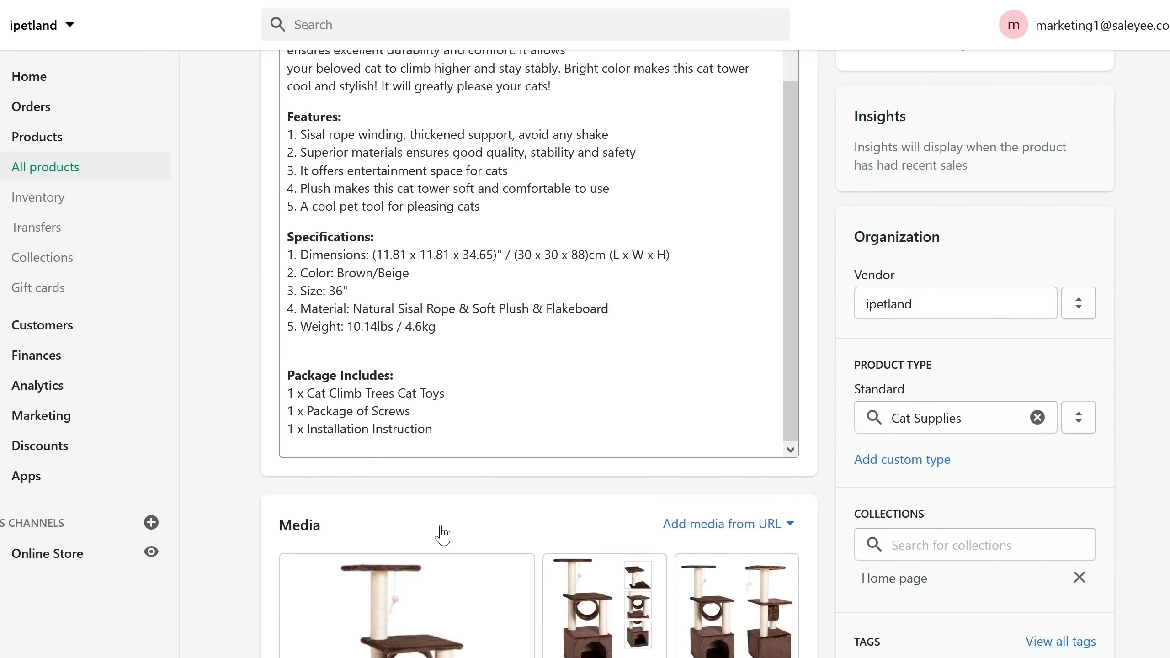
scroll(443, 534, "down", 4)
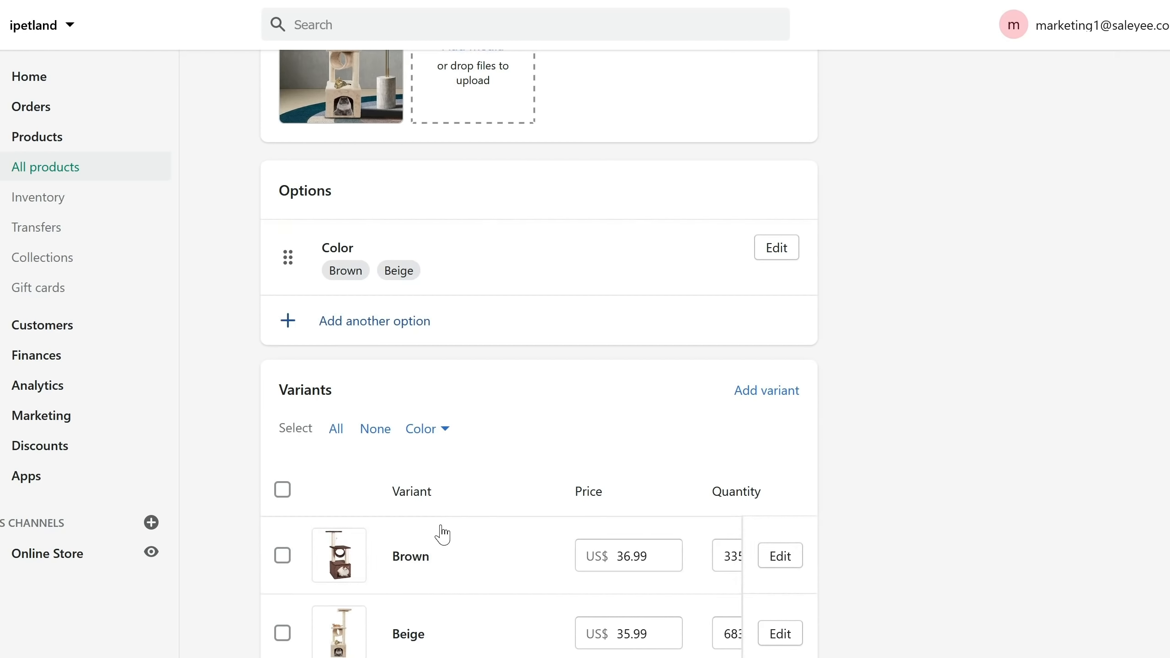
scroll(598, 571, "right", 5)
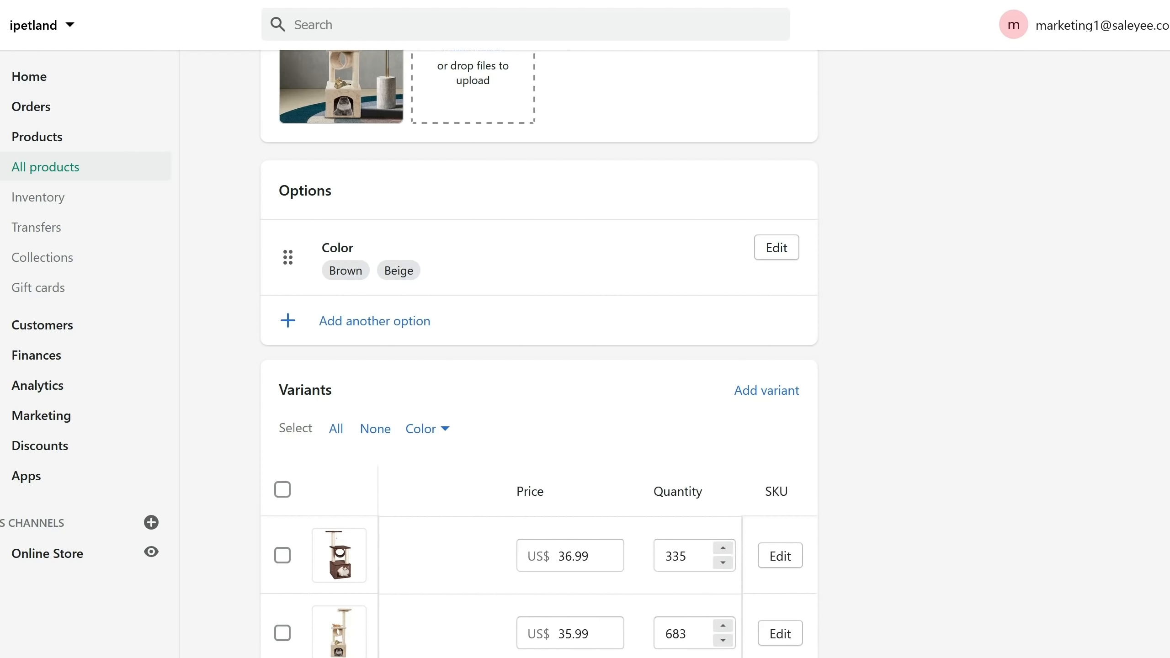
left_click(713, 559)
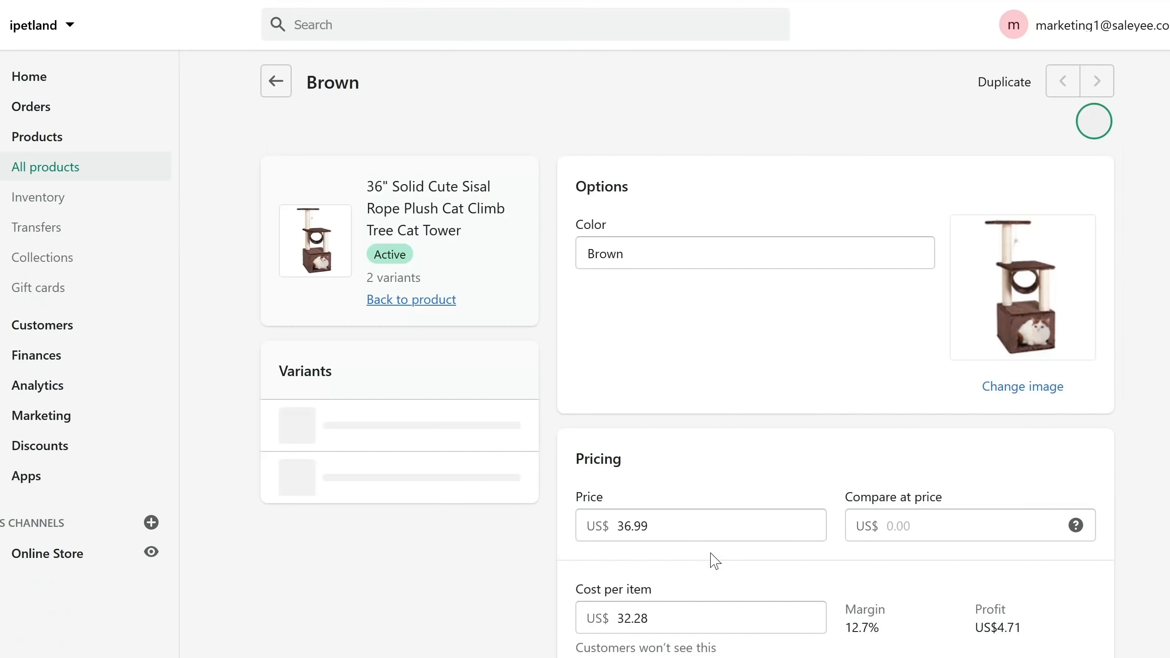
scroll(684, 471, "down", 10)
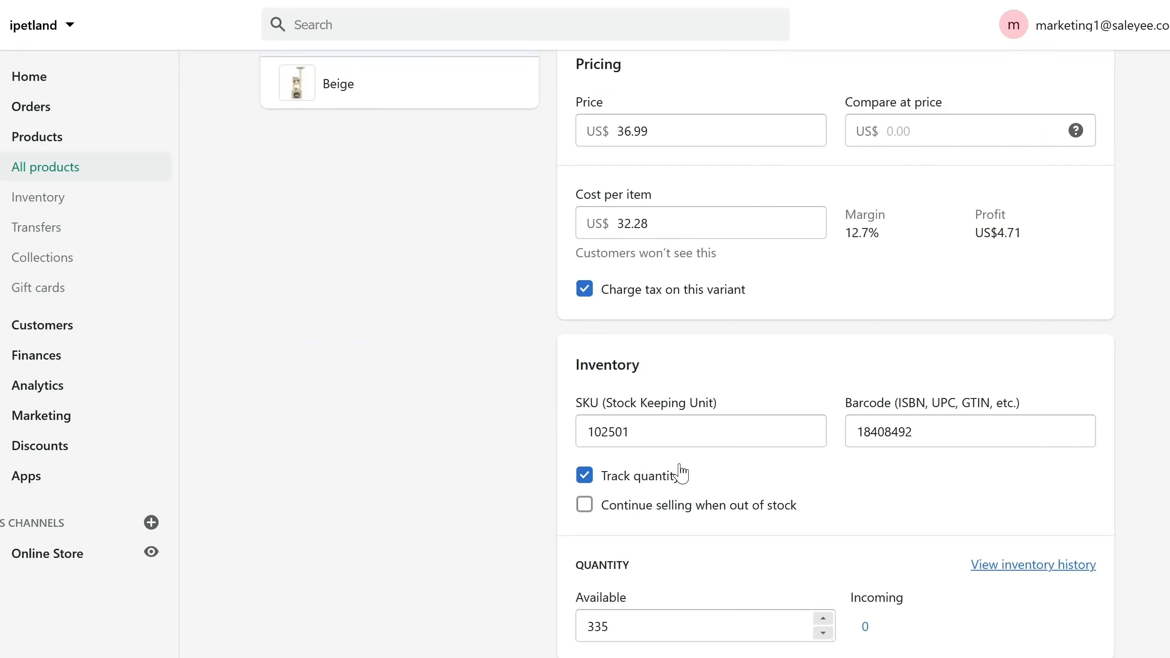
- Back in SaleYee's stock update record, inquire about the sync result of the pending update for platform SKU 100102
left_click(1006, 335)
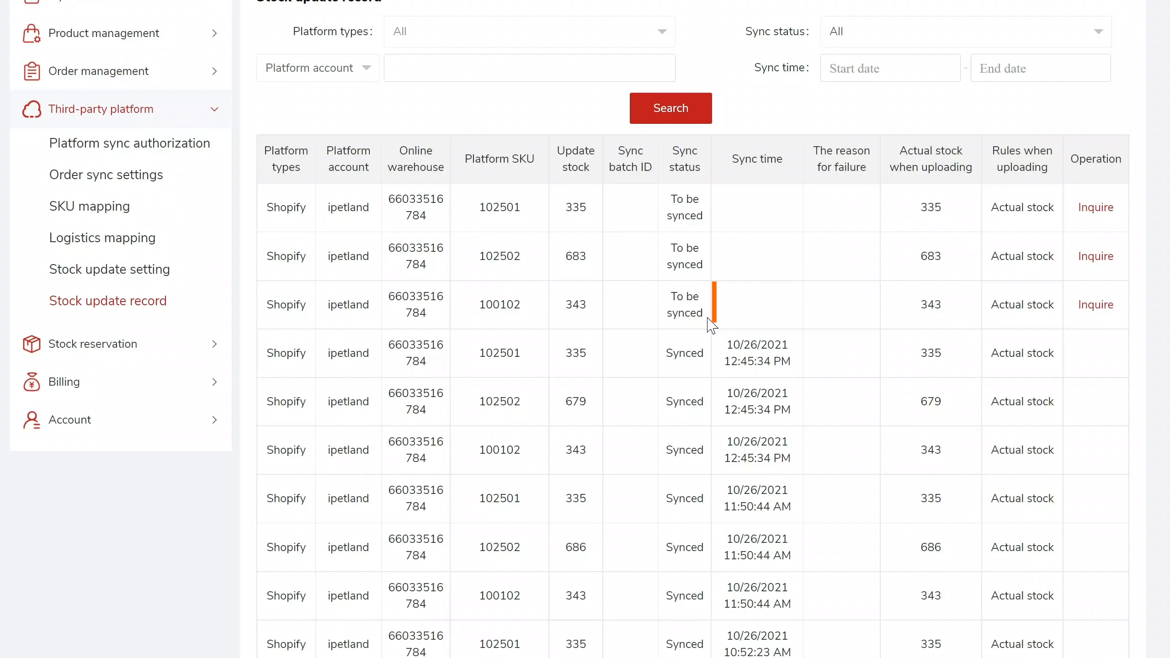
left_click(1104, 313)
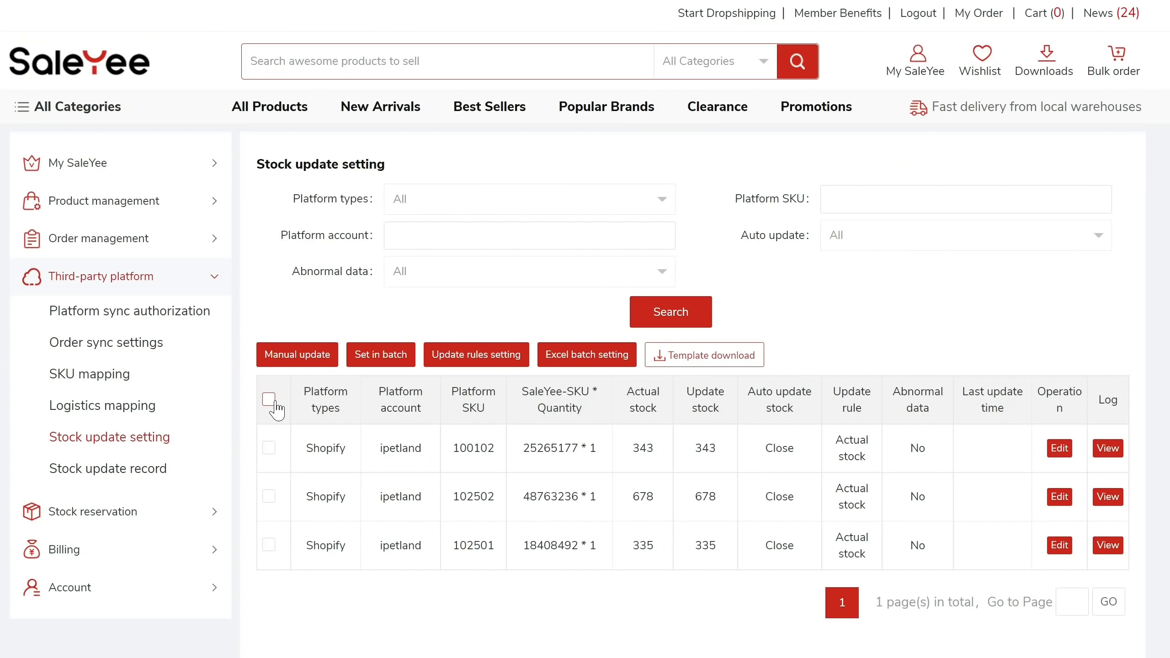
- Try to manually update the stock of all listed SKUs and acknowledge the result
left_click(269, 399)
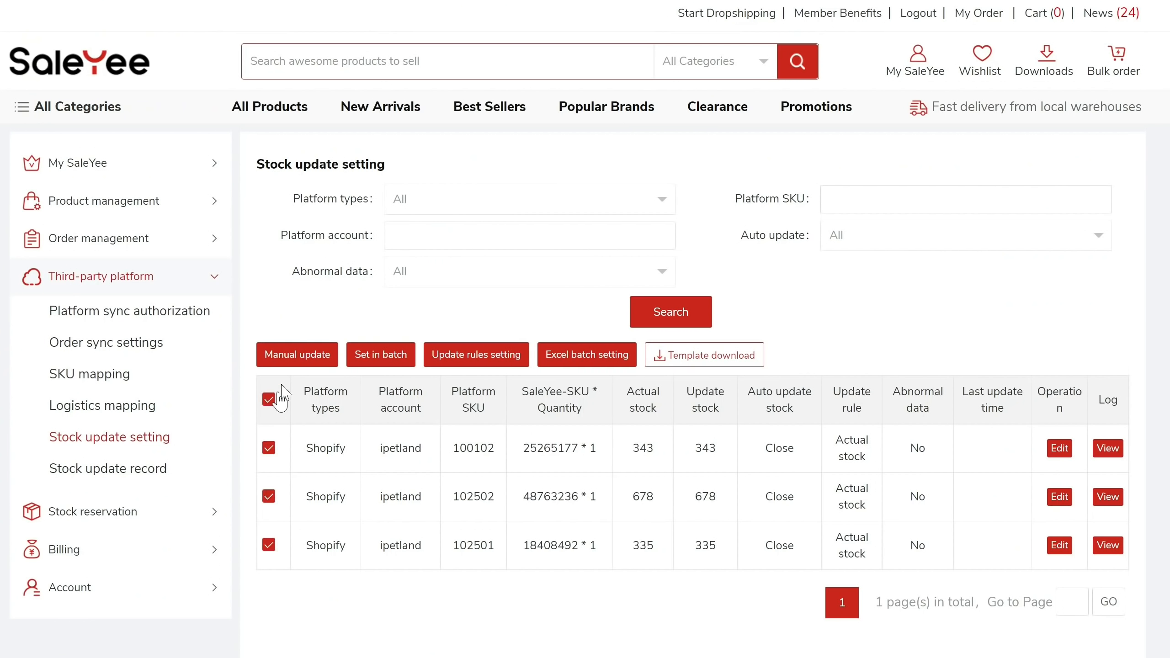
left_click(297, 354)
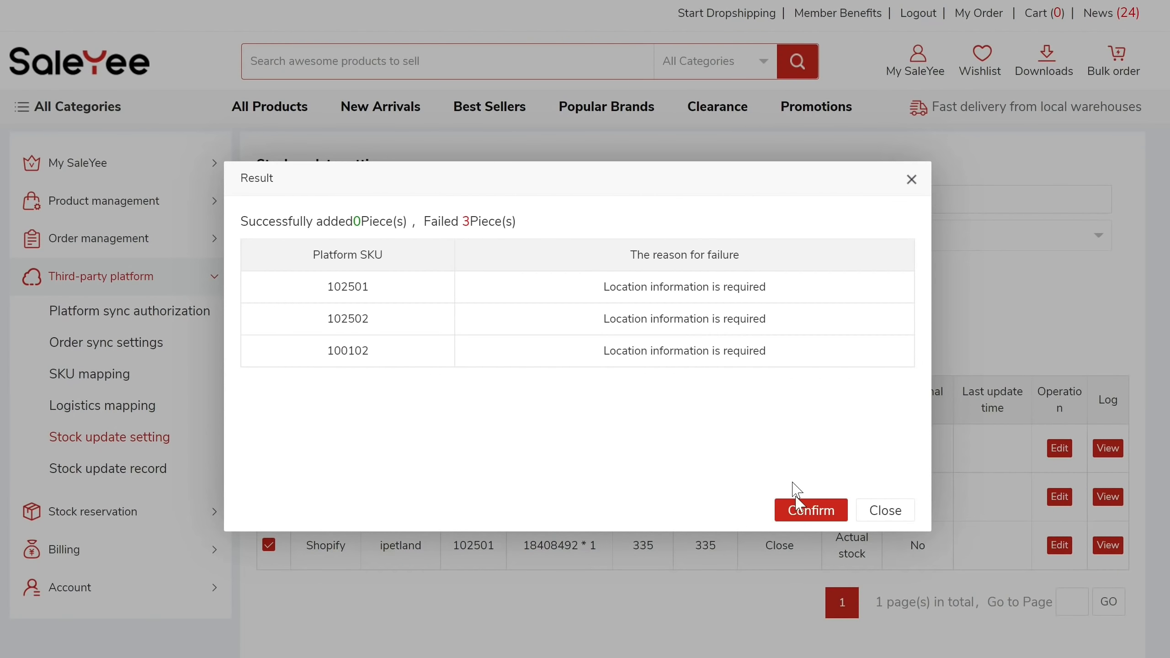
left_click(804, 514)
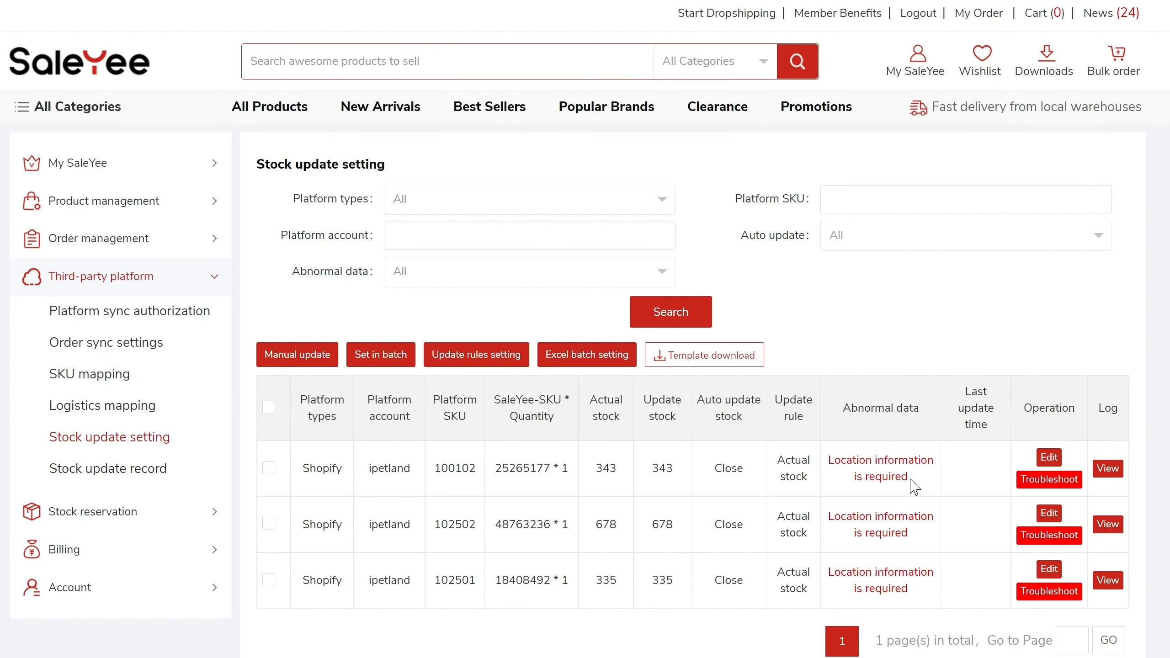
- Edit platform SKU 100102's stock update setting, choose its location and confirm the change
left_click(1049, 458)
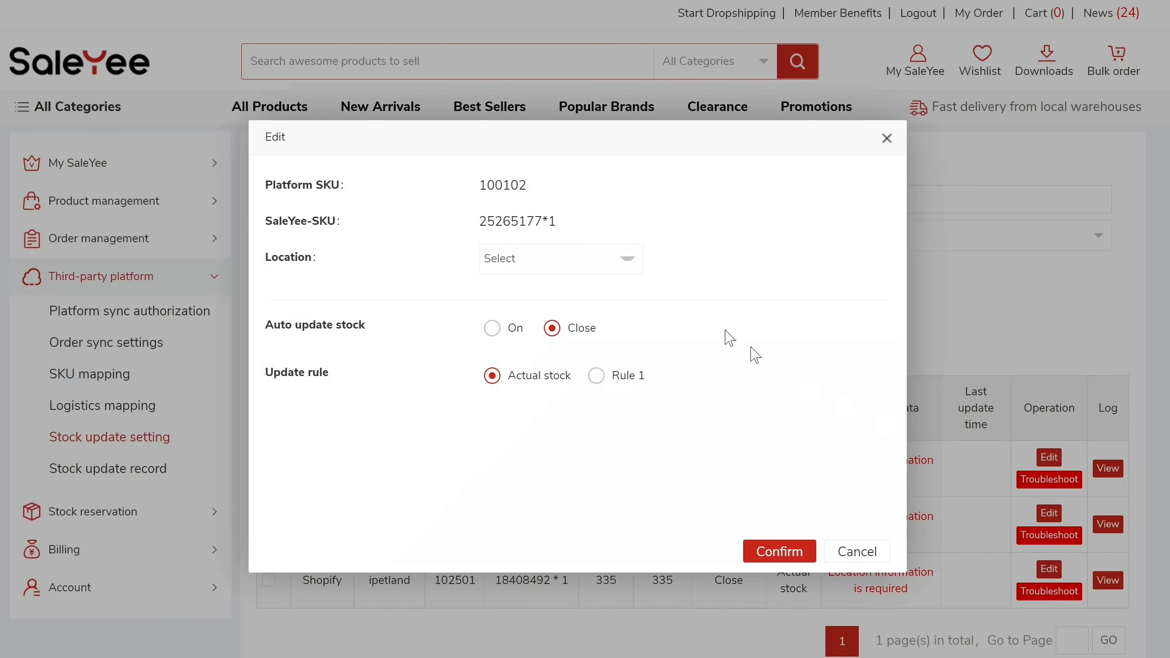
left_click(616, 271)
left_click(610, 328)
left_click(787, 555)
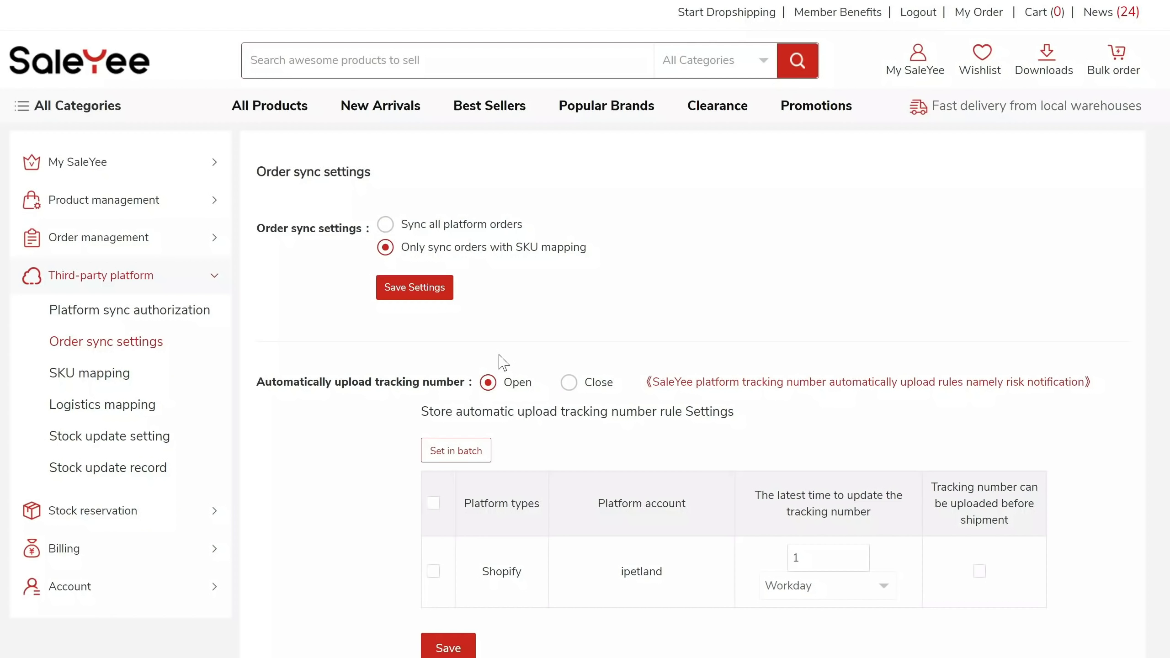
- Set order sync to only orders with SKU mapping and save it, along with the tracking number upload rule for the ipetland store
left_click(502, 227)
left_click(502, 251)
left_click(450, 293)
left_click(433, 572)
left_click(448, 647)
- Open the platform sync orders page under order management
left_click(188, 236)
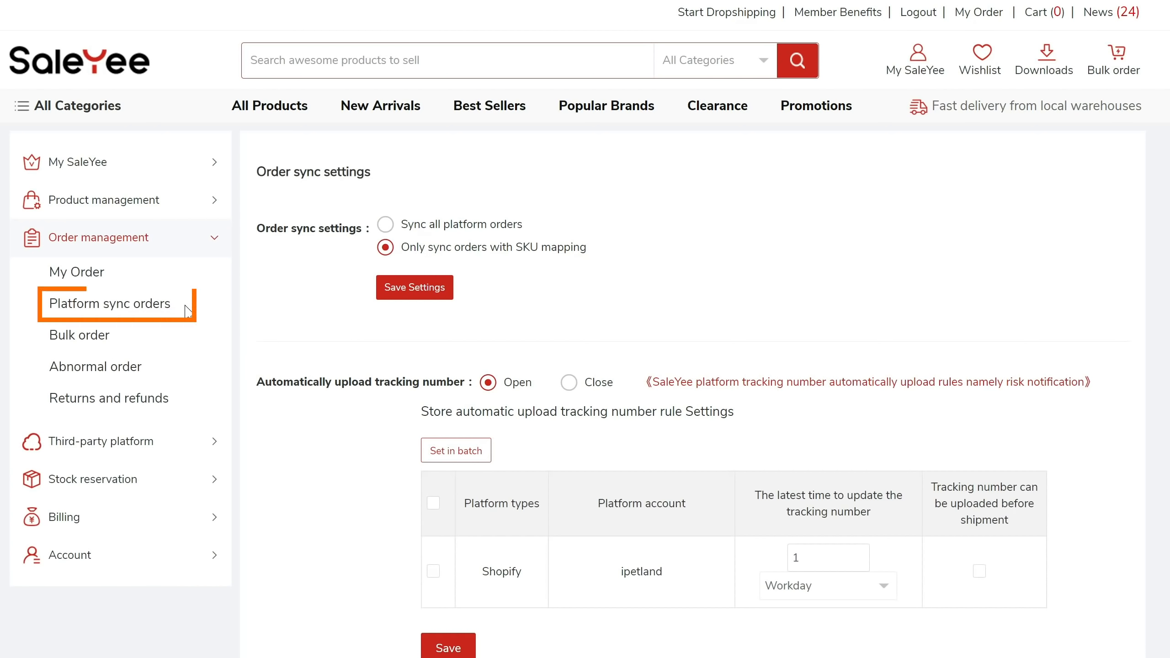
left_click(165, 305)
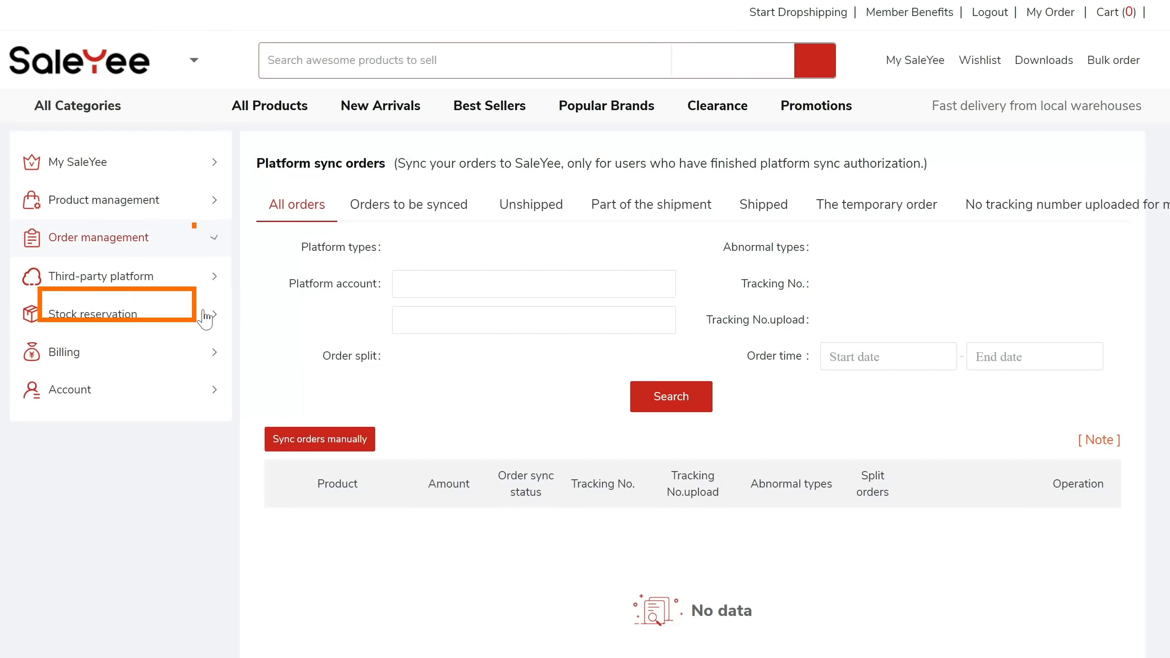